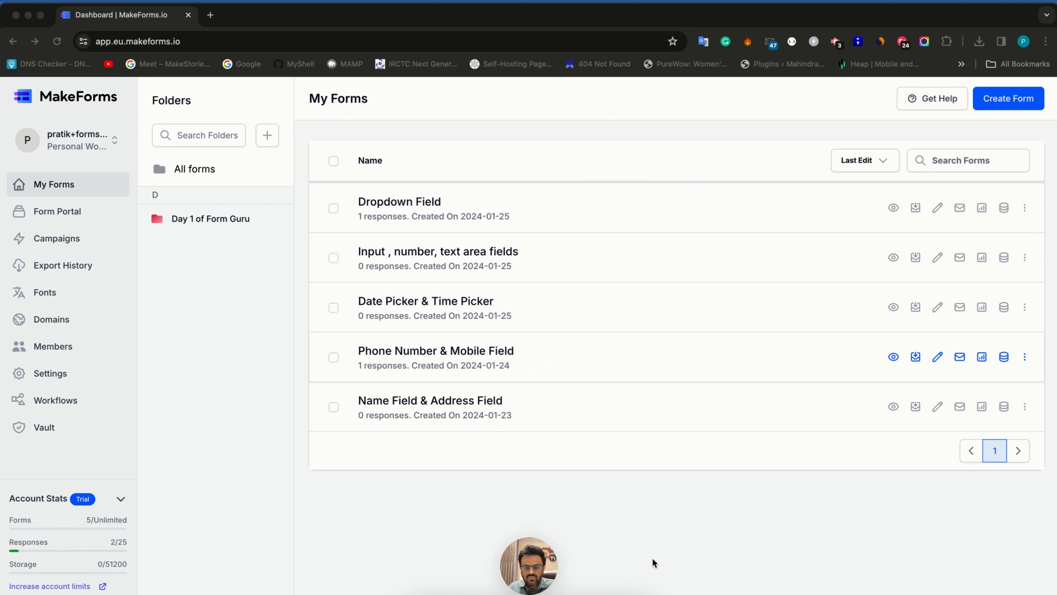
Create a new standard form named "Multi level dropdown" with no folder and English as its language.
{"action": "left_click", "coordinate": [999, 104]}
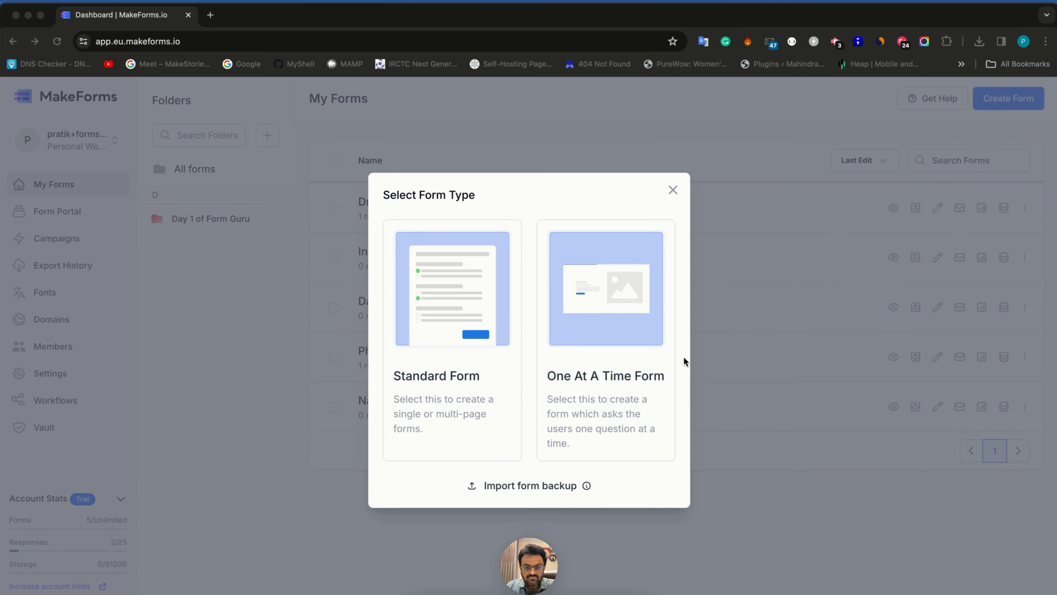
{"action": "left_click", "coordinate": [467, 342]}
{"action": "left_click", "coordinate": [384, 327]}
{"action": "left_click", "coordinate": [420, 288]}
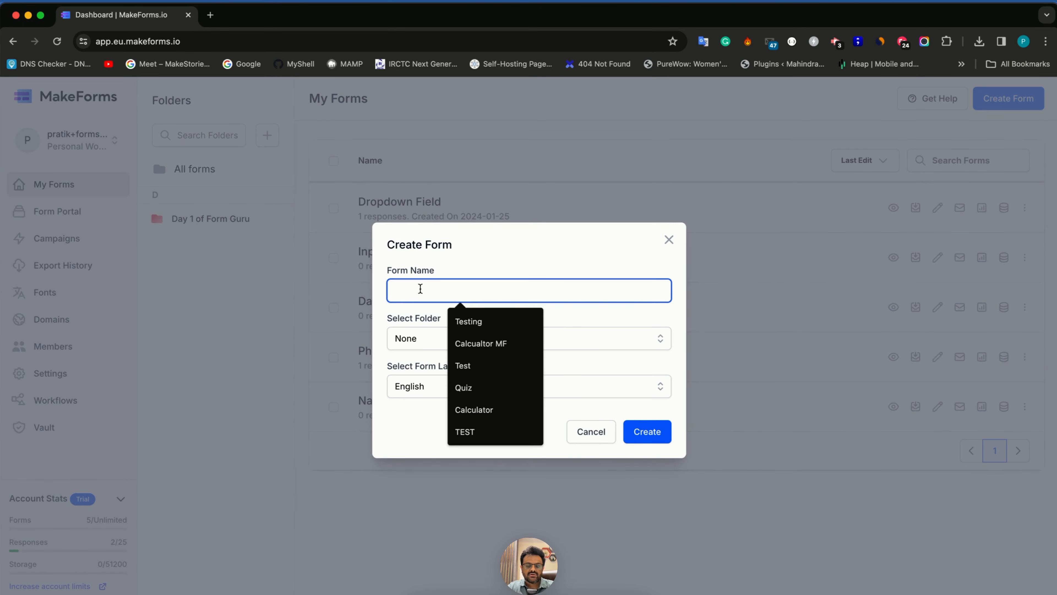
{"action": "type", "text": "Multi "}
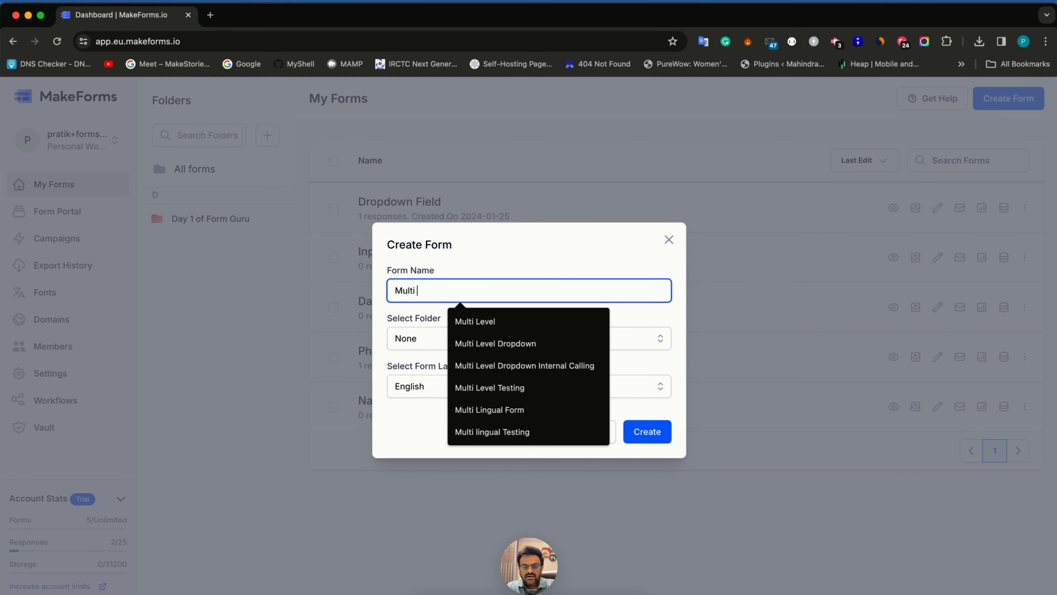
{"action": "type", "text": "level dropdown"}
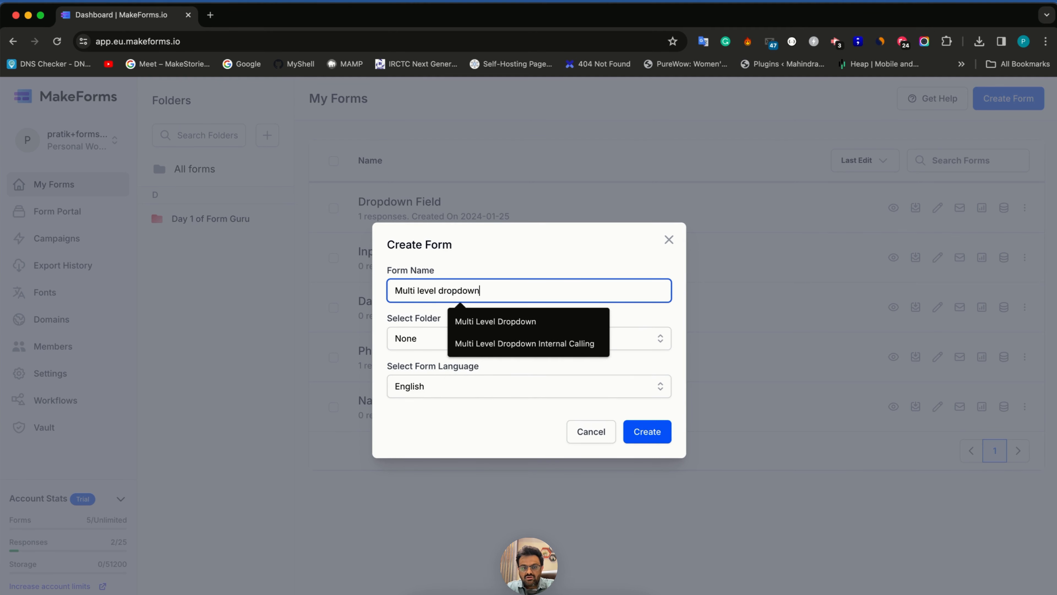
{"action": "key", "text": "Escape"}
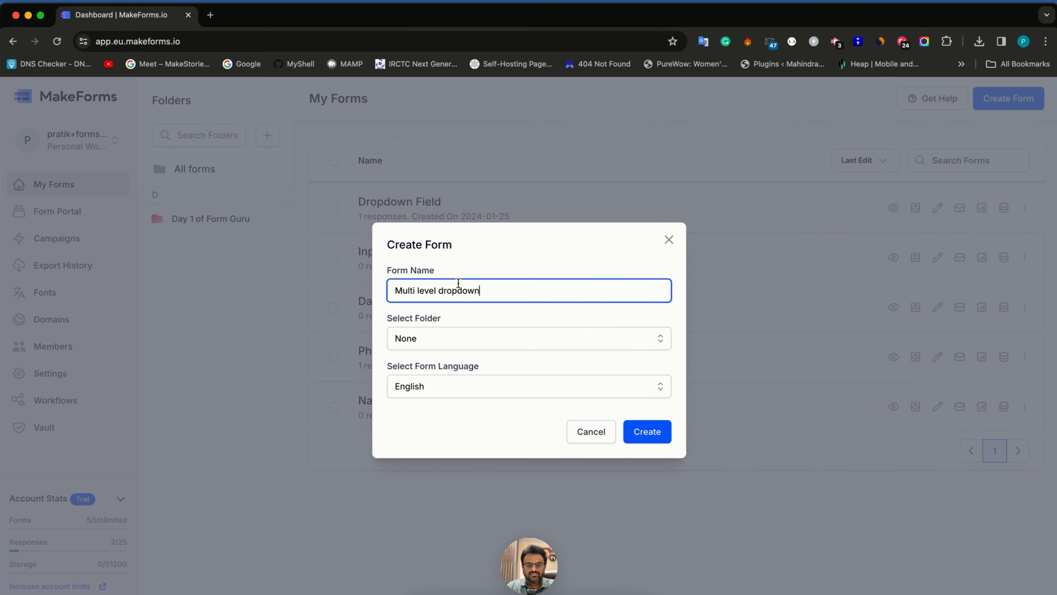
{"action": "left_click", "coordinate": [652, 442]}
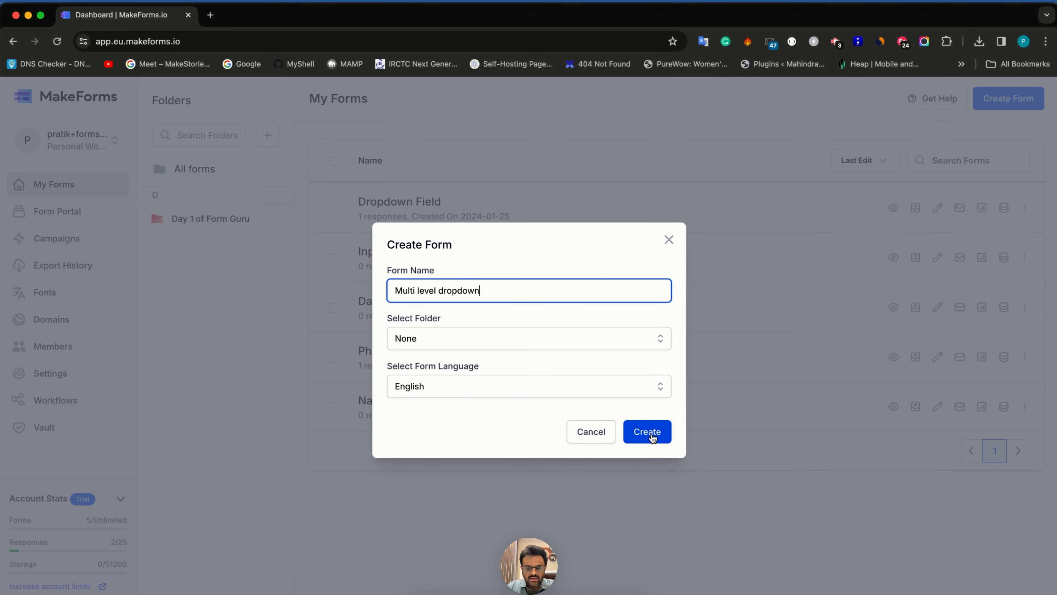
{"action": "left_click", "coordinate": [652, 433]}
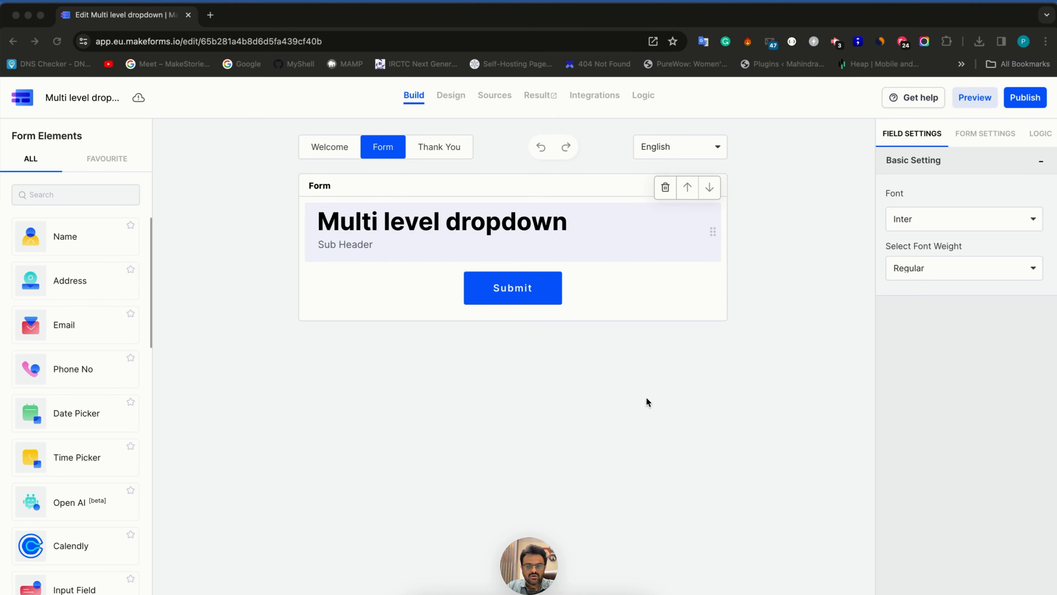
Delete the title heading from the form and add a Dropdown field in its place.
{"action": "left_click", "coordinate": [664, 188]}
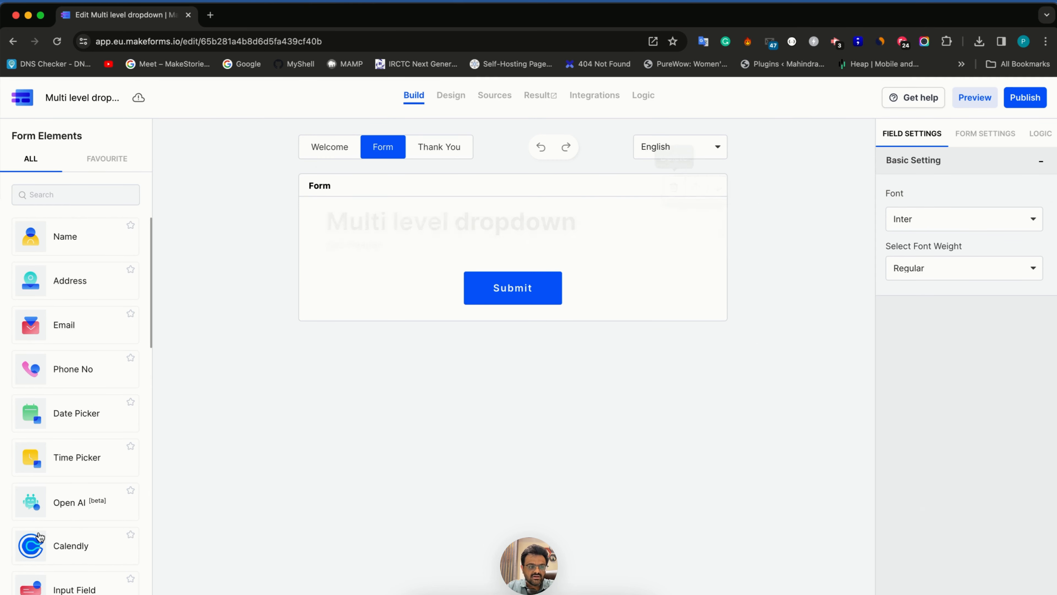
{"action": "scroll", "coordinate": [71, 444], "scroll_direction": "down", "scroll_amount": 5}
{"action": "scroll", "coordinate": [25, 537], "scroll_direction": "down", "scroll_amount": 3}
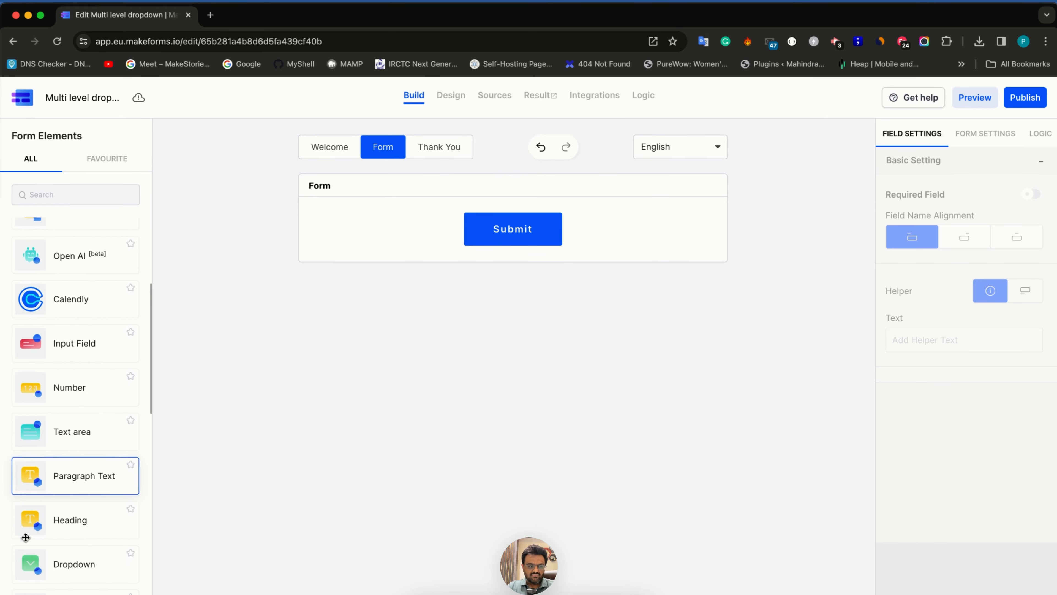
{"action": "scroll", "coordinate": [45, 553], "scroll_direction": "down", "scroll_amount": 1}
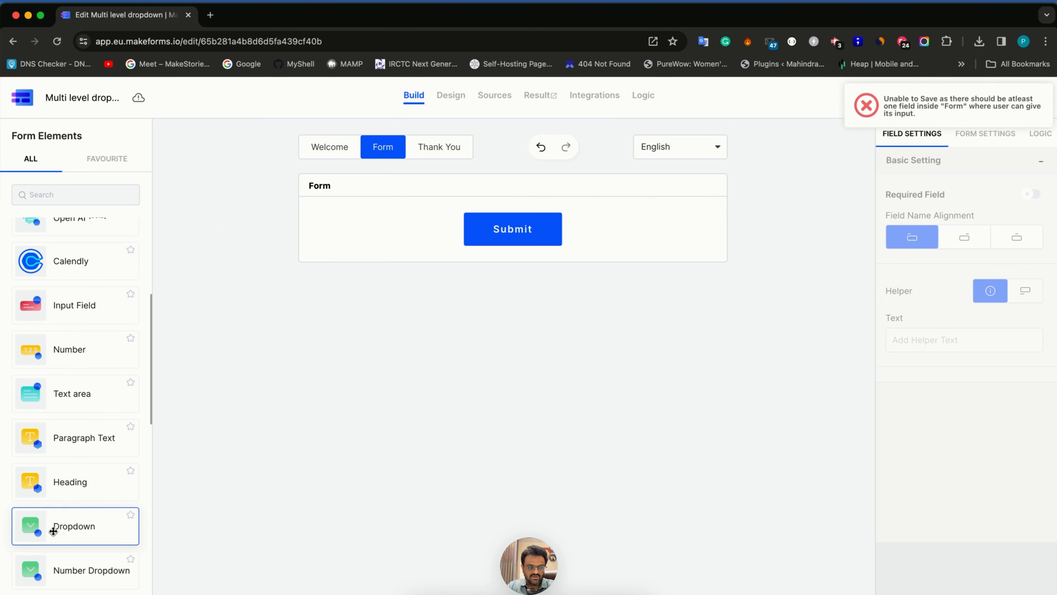
{"action": "left_click", "coordinate": [69, 525]}
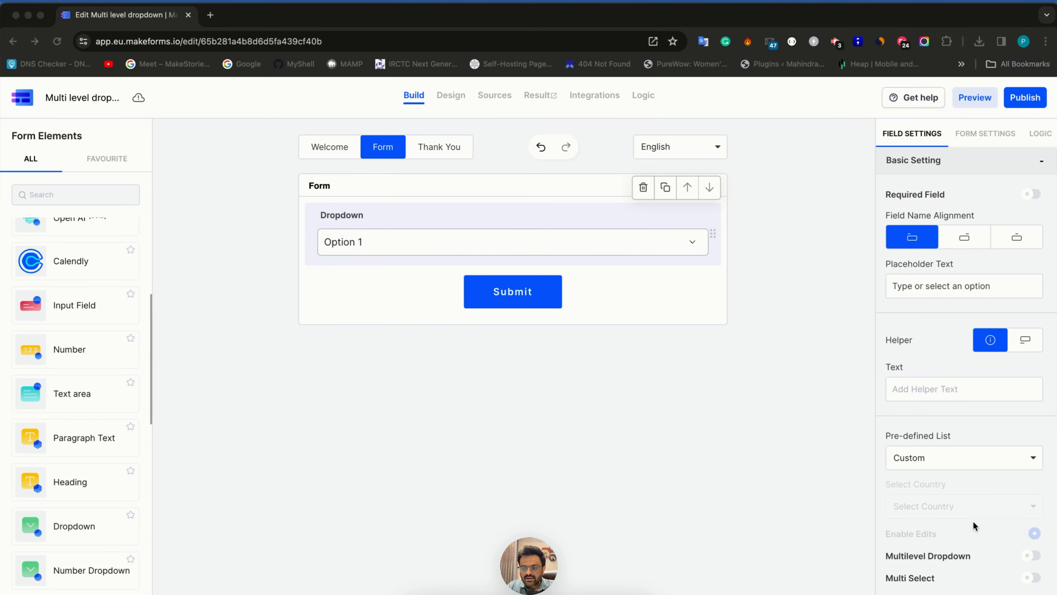
Enable the Multilevel Dropdown option for the dropdown field and open its values for editing.
{"action": "scroll", "coordinate": [968, 556], "scroll_direction": "down", "scroll_amount": 1}
{"action": "left_click", "coordinate": [900, 520]}
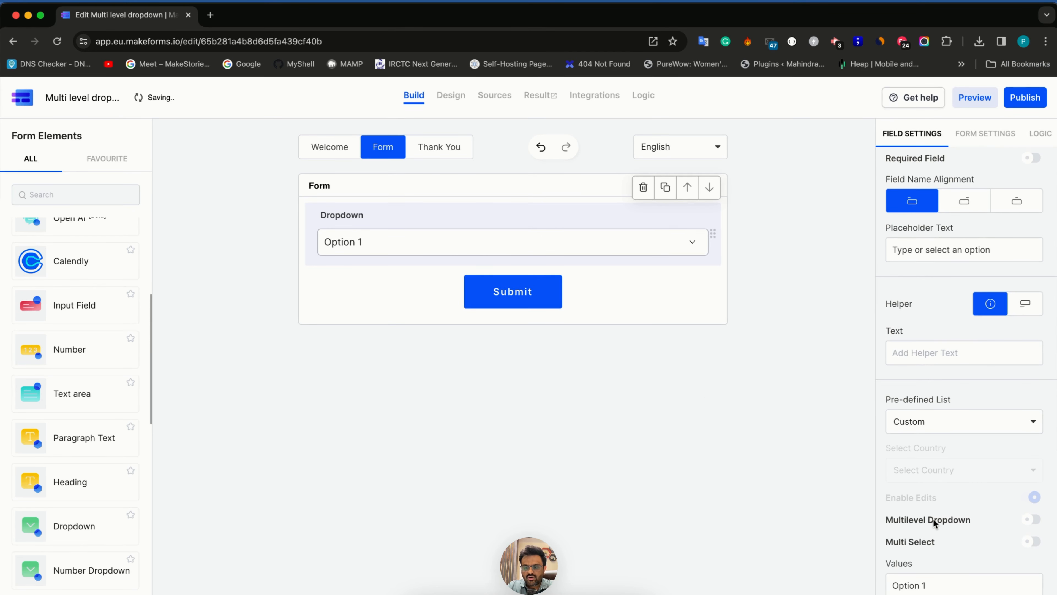
{"action": "scroll", "coordinate": [957, 521], "scroll_direction": "down", "scroll_amount": 1}
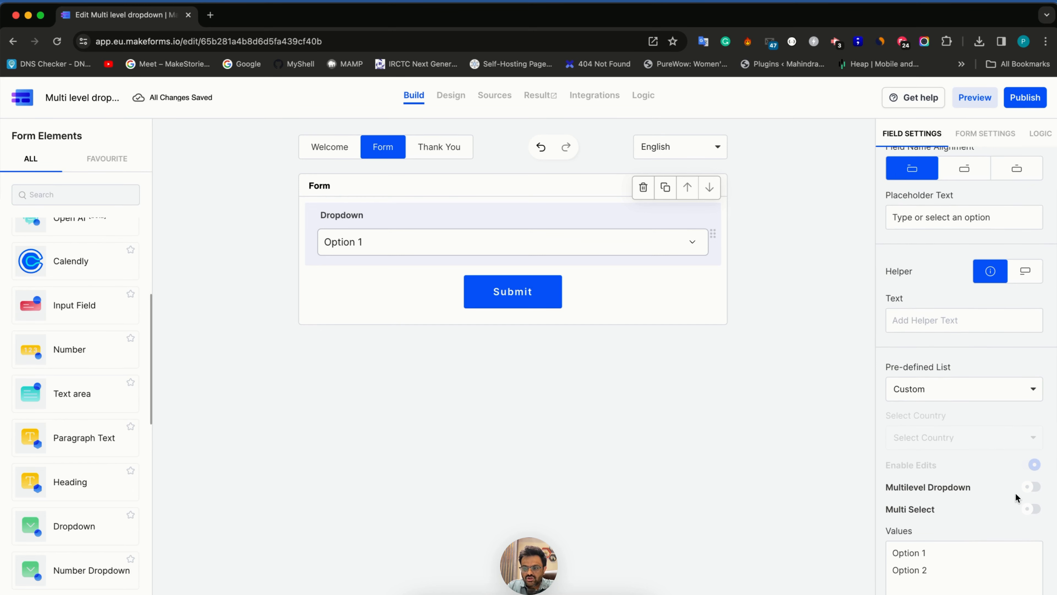
{"action": "left_click", "coordinate": [1033, 487]}
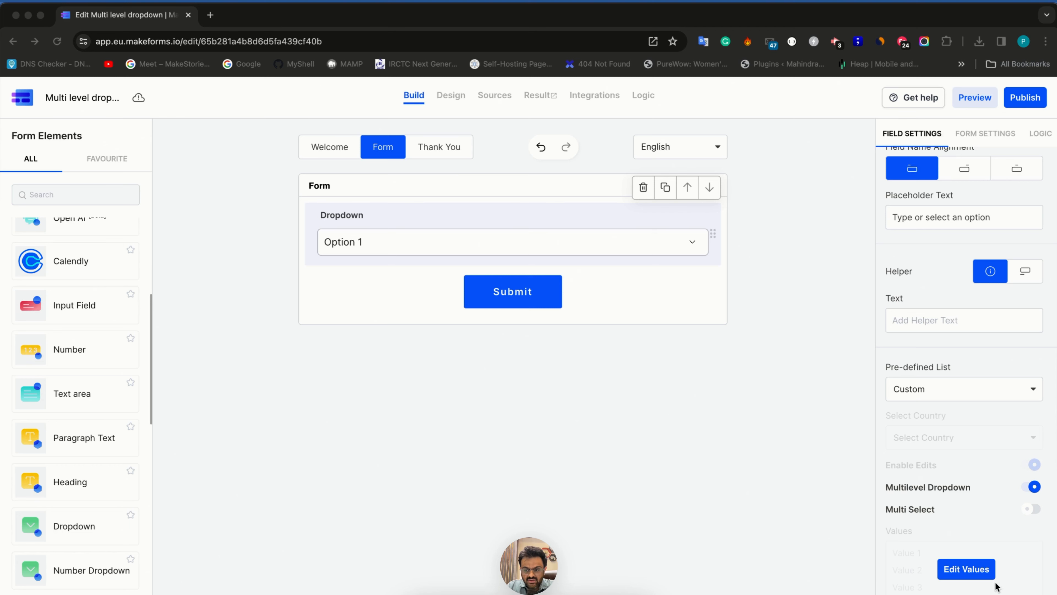
{"action": "left_click", "coordinate": [968, 576]}
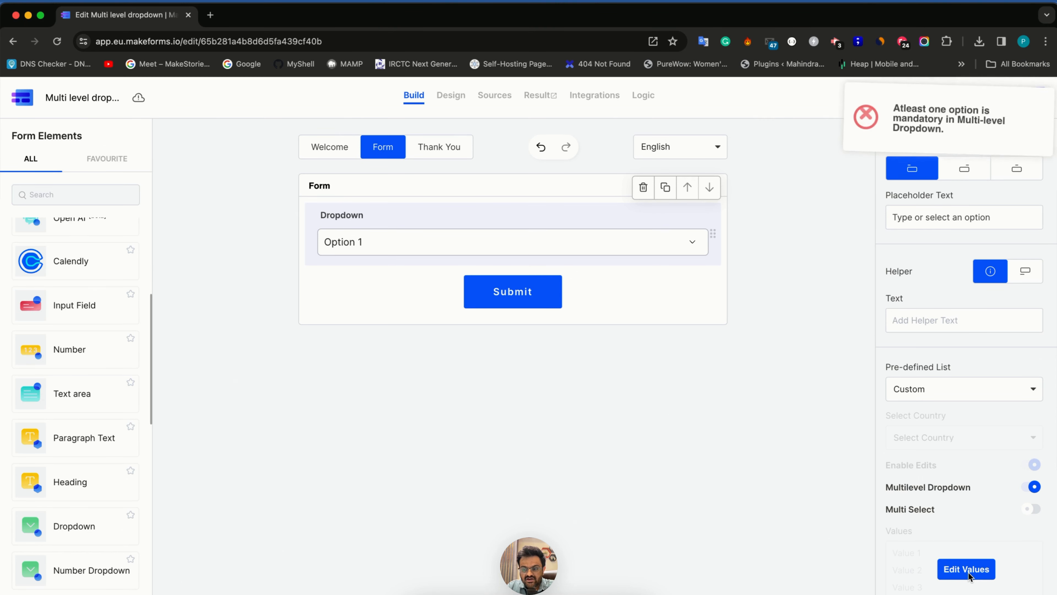
{"action": "left_click", "coordinate": [967, 573]}
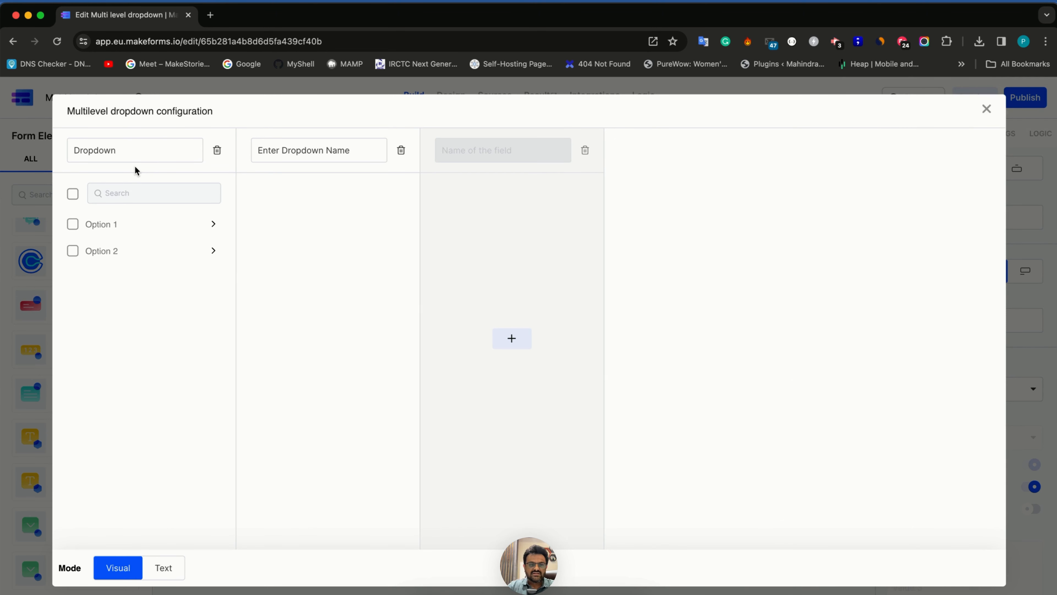
Name the first dropdown level "Car make" in the multilevel dropdown configuration.
{"action": "mouse_move", "coordinate": [179, 482]}
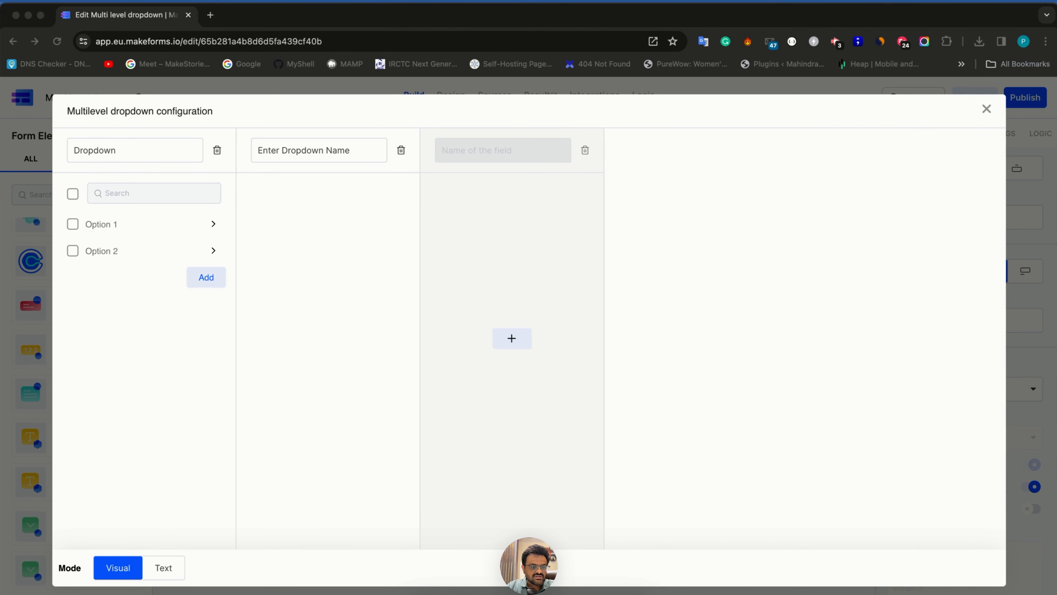
{"action": "left_click", "coordinate": [125, 149]}
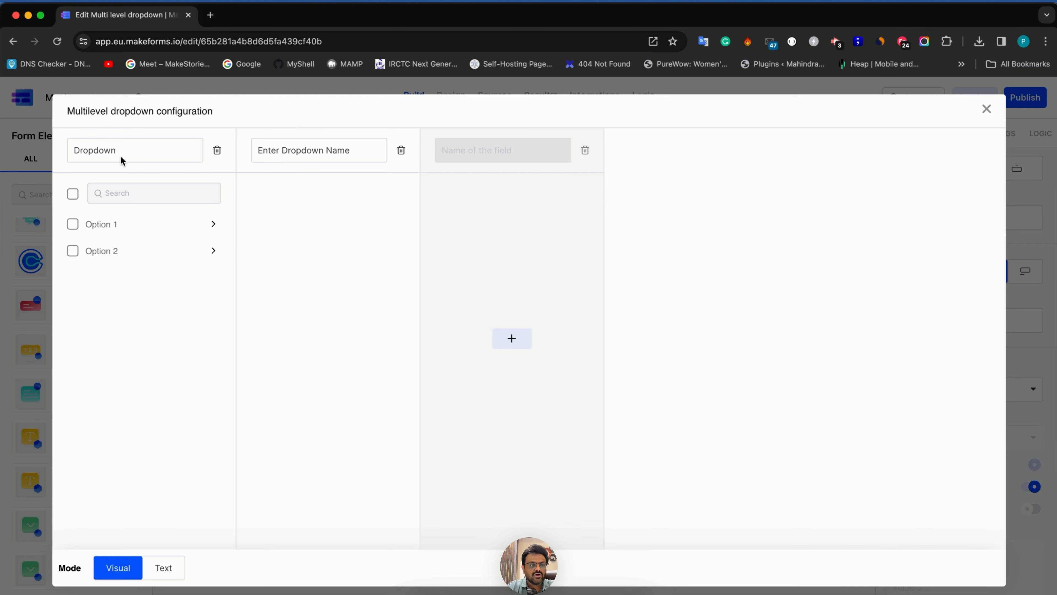
{"action": "double_click", "coordinate": [121, 155]}
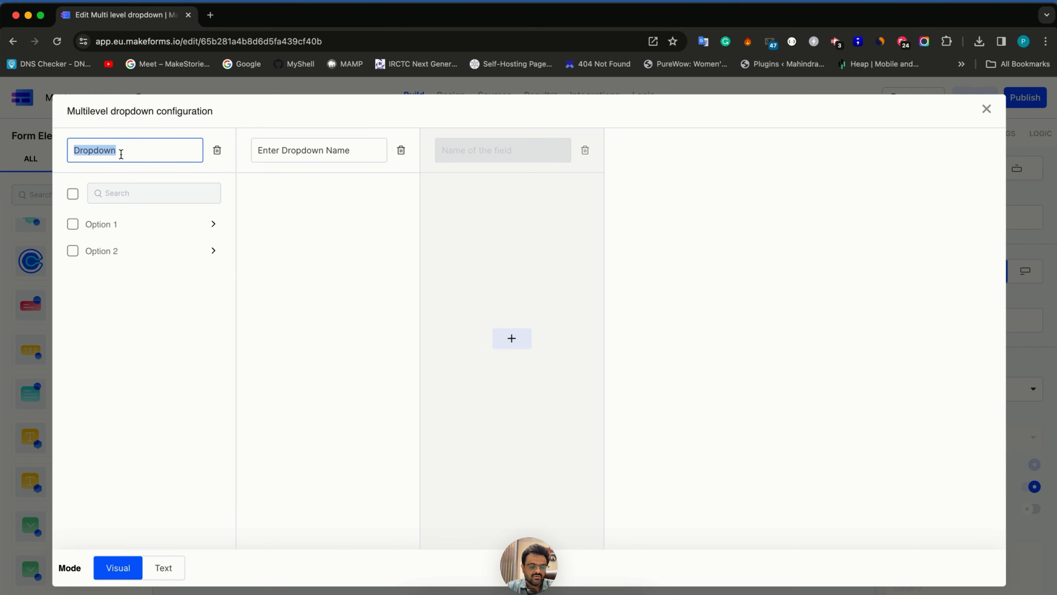
{"action": "type", "text": "Car make"}
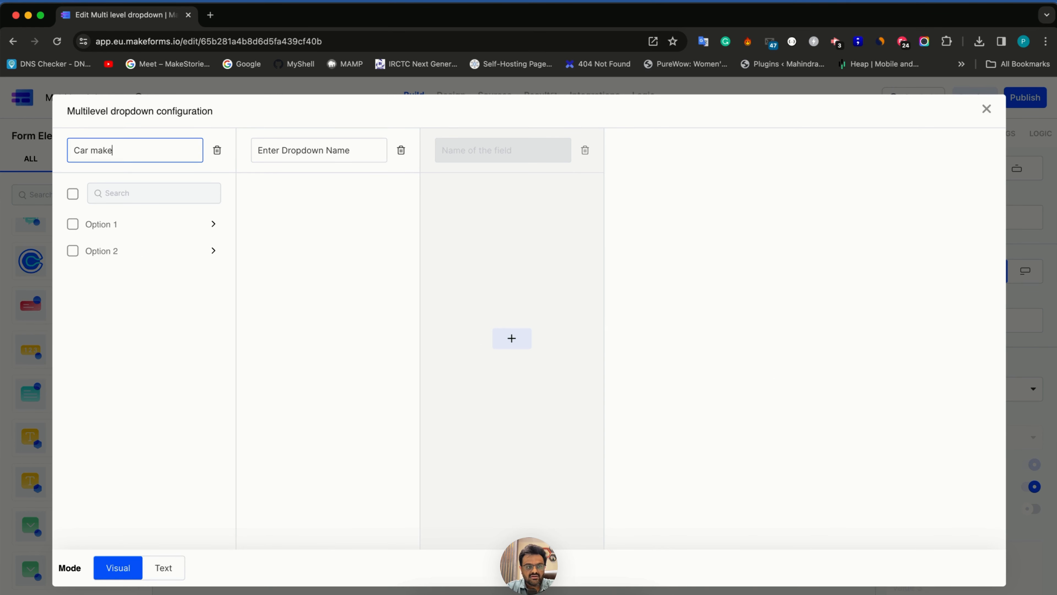
Rename the first level's Option 1 to "Mercedes" and Option 2 to "BMW".
{"action": "left_click", "coordinate": [100, 224]}
{"action": "double_click", "coordinate": [100, 224]}
{"action": "type", "text": "ma"}
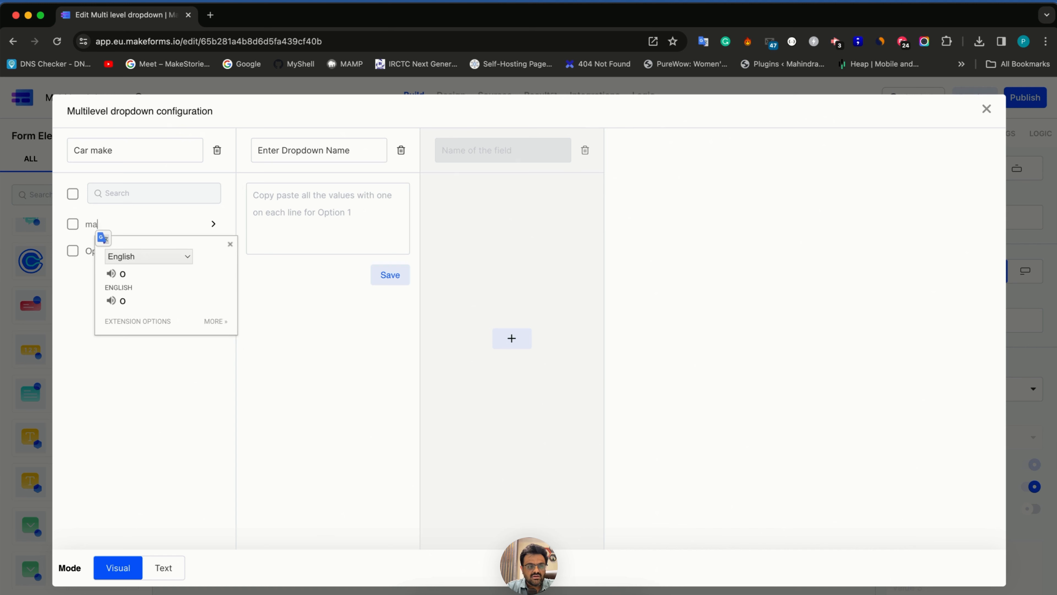
{"action": "key", "text": "BackSpace"}
{"action": "key", "text": "BackSpace"}
{"action": "type", "text": "Mercedes"}
{"action": "left_click", "coordinate": [78, 302]}
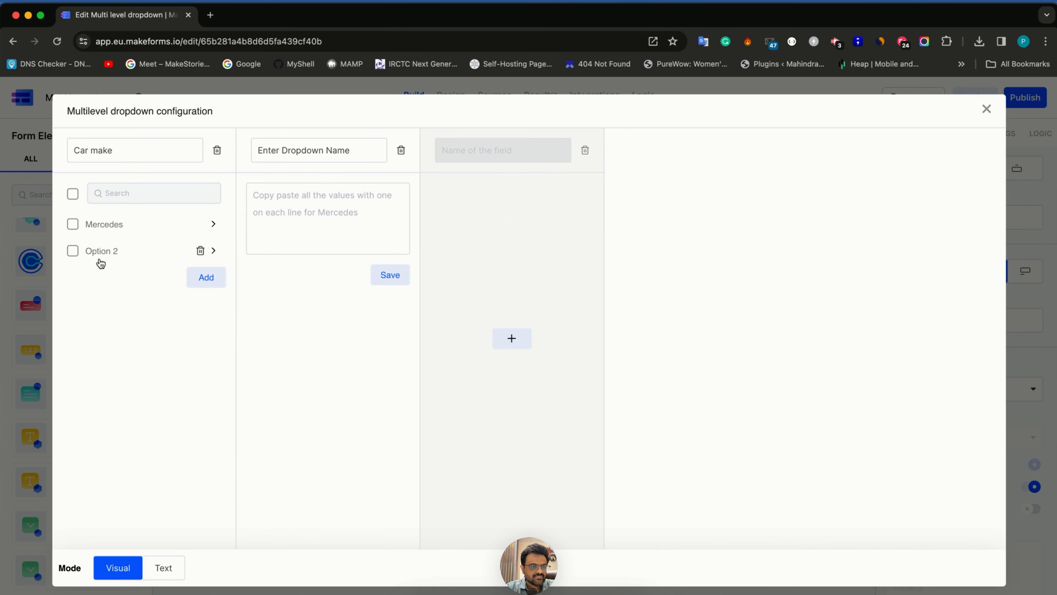
{"action": "double_click", "coordinate": [99, 259]}
{"action": "type", "text": "BMW"}
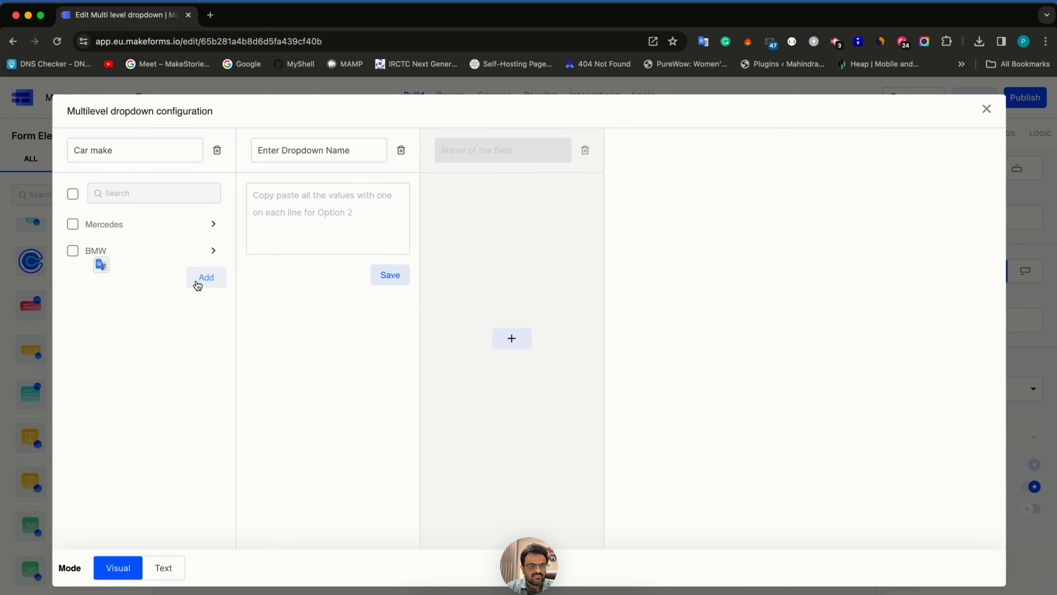
{"action": "left_click", "coordinate": [249, 318]}
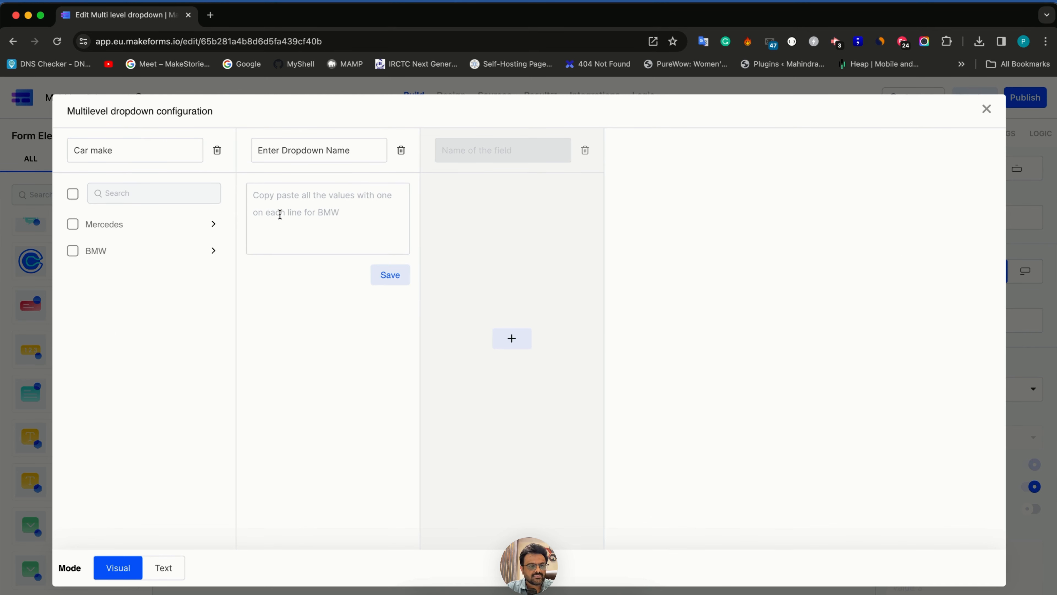
Name the second dropdown level "Car Model" and correct the first level's name to "Car Make".
{"action": "triple_click", "coordinate": [273, 151]}
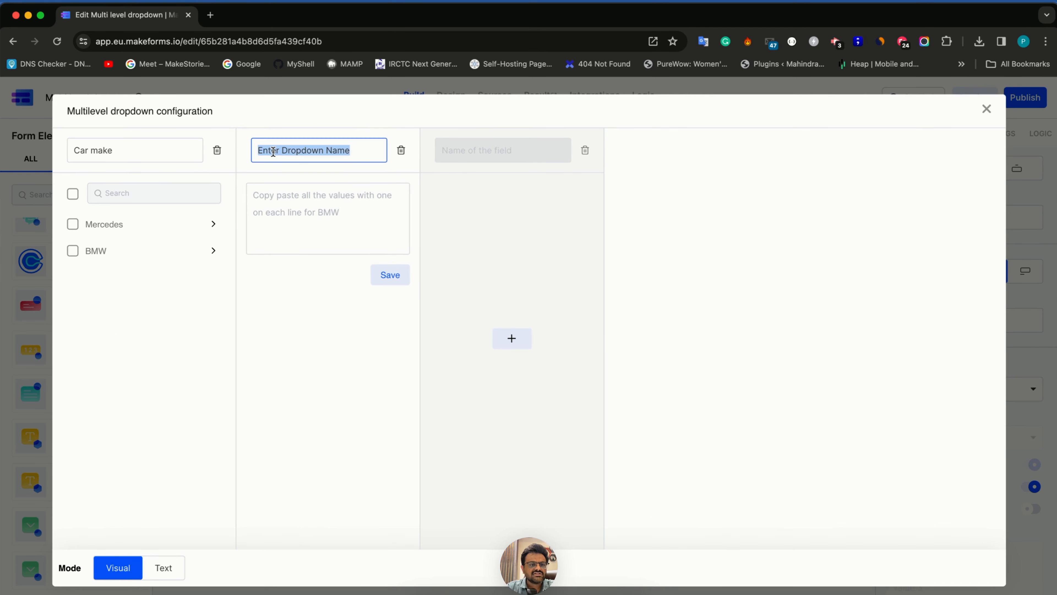
{"action": "type", "text": "Car Model"}
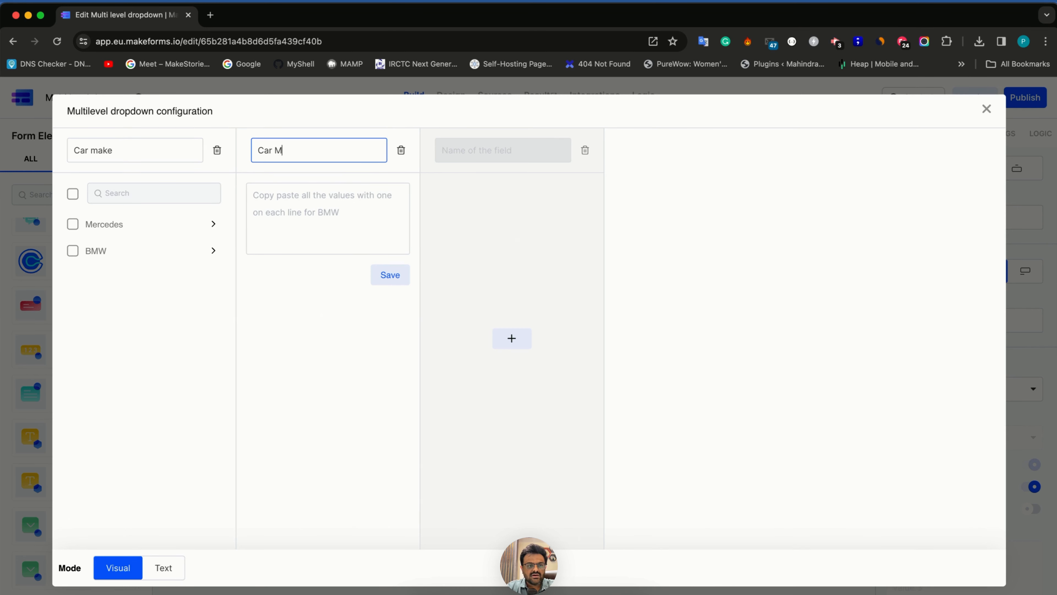
{"action": "left_click", "coordinate": [98, 152]}
{"action": "key", "text": "BackSpace"}
{"action": "type", "text": "M"}
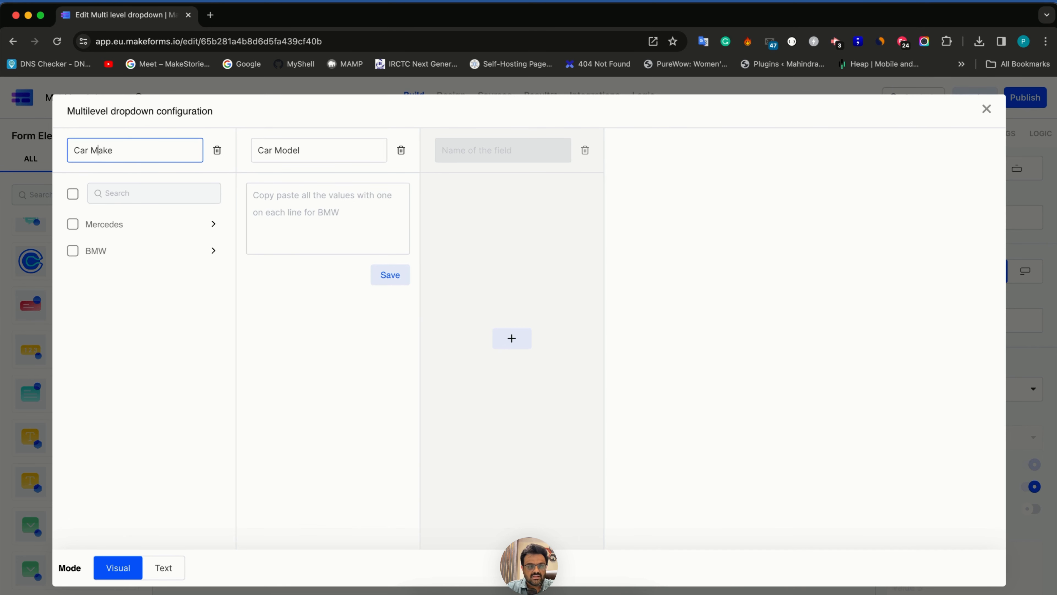
Add a third dropdown level and name it "Variant".
{"action": "left_click", "coordinate": [513, 343]}
{"action": "left_click", "coordinate": [487, 148]}
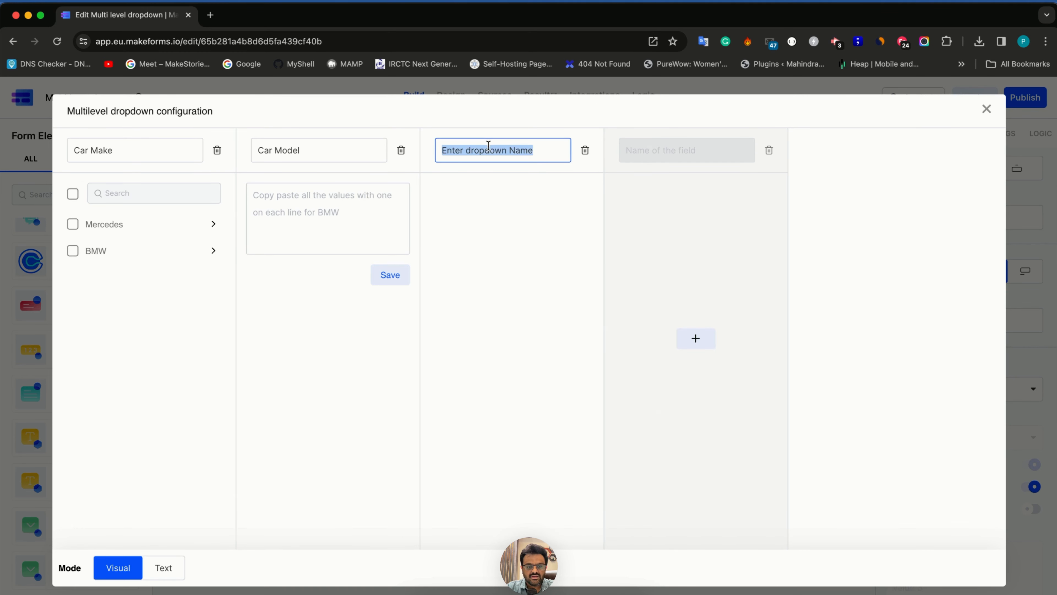
{"action": "type", "text": "Variant"}
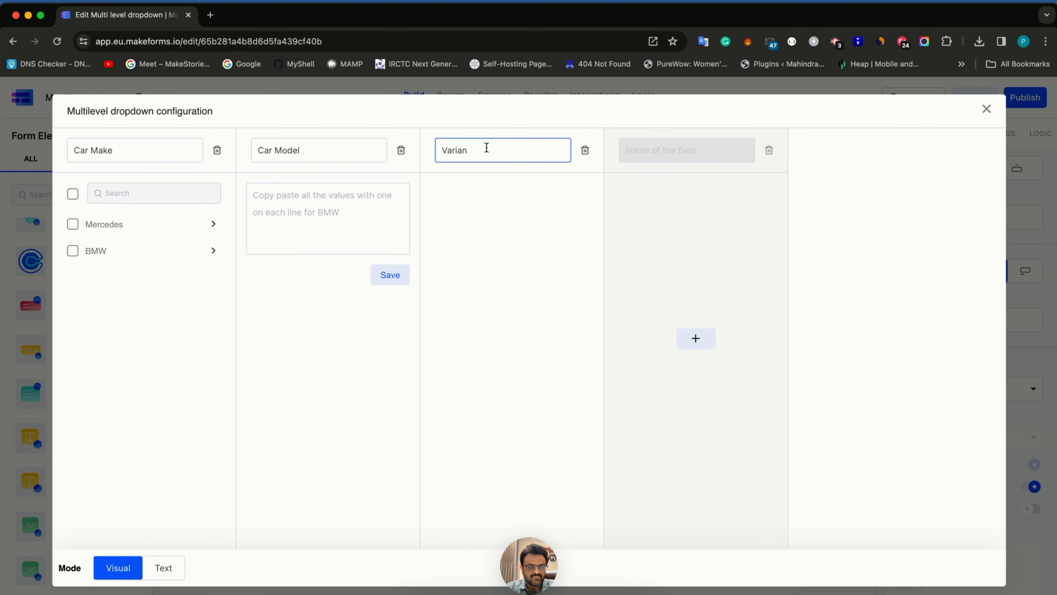
Add and save S Class, E Class, M Class and G Class as the Car Model values for Mercedes.
{"action": "left_click", "coordinate": [130, 223]}
{"action": "left_click", "coordinate": [366, 231]}
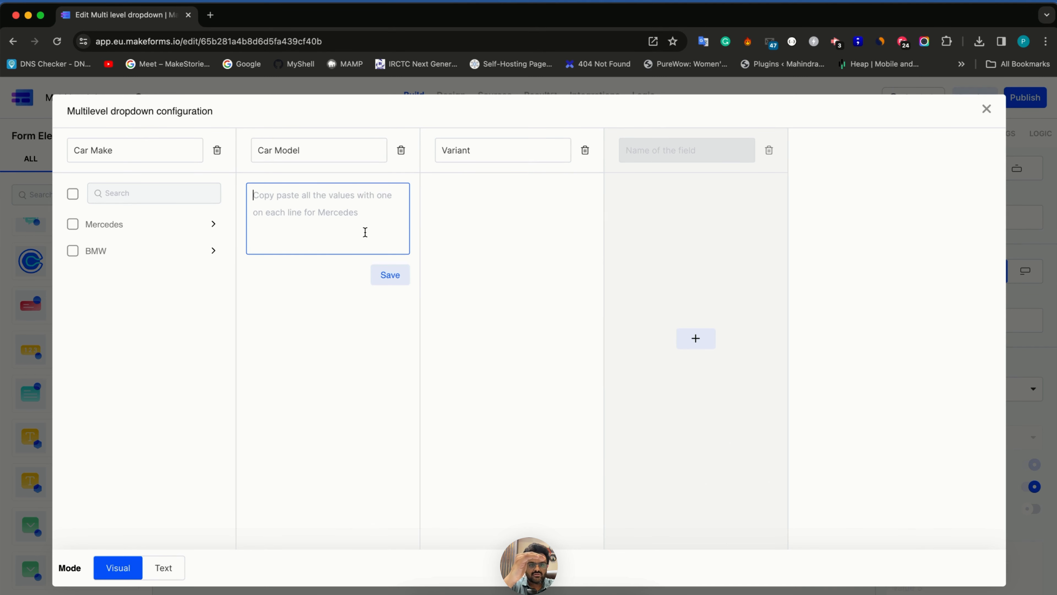
{"action": "type", "text": "S Class"}
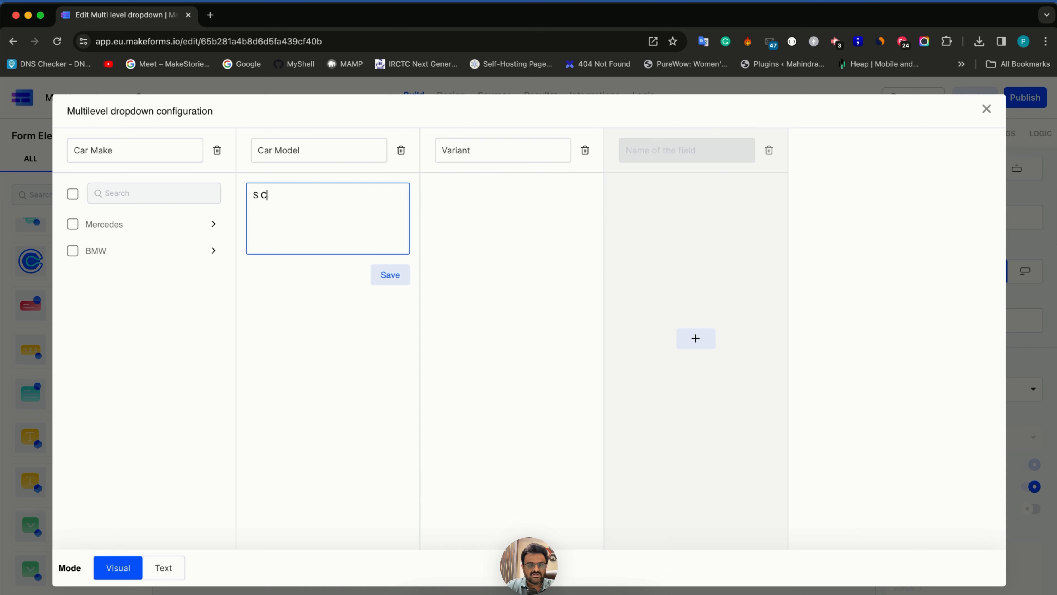
{"action": "key", "text": "Return"}
{"action": "type", "text": "C"}
{"action": "key", "text": "BackSpace"}
{"action": "type", "text": "E Clas"}
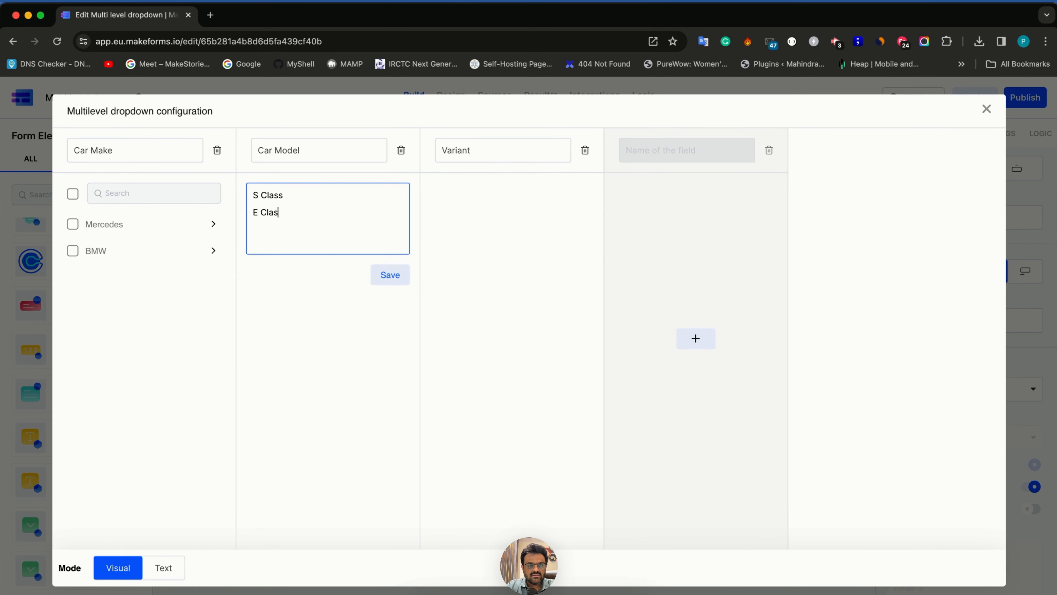
{"action": "type", "text": "s"}
{"action": "key", "text": "Return"}
{"action": "type", "text": "M Class"}
{"action": "key", "text": "Return"}
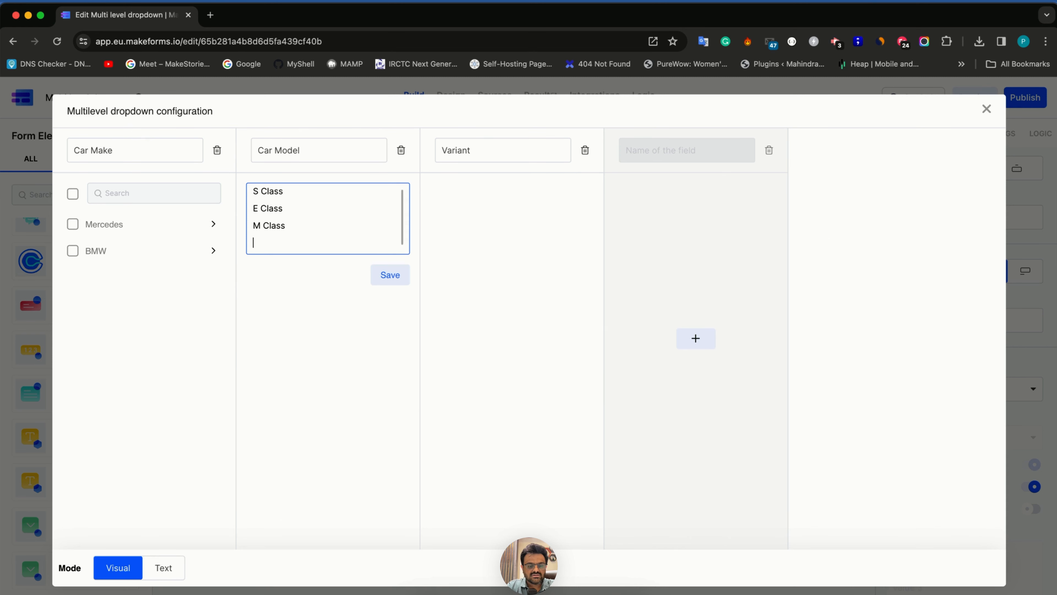
{"action": "type", "text": "G Class"}
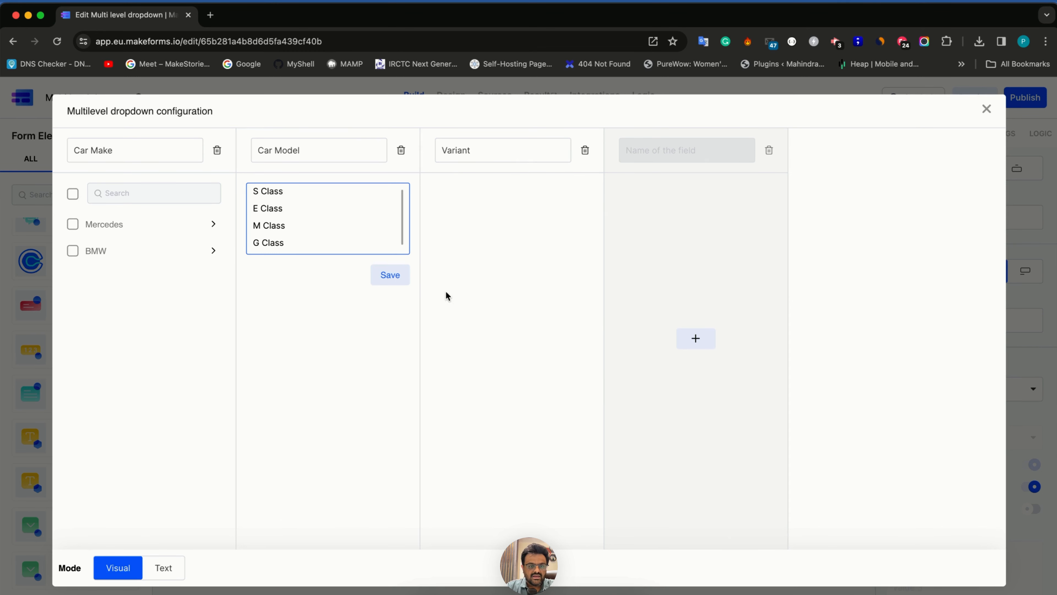
{"action": "left_click", "coordinate": [389, 275]}
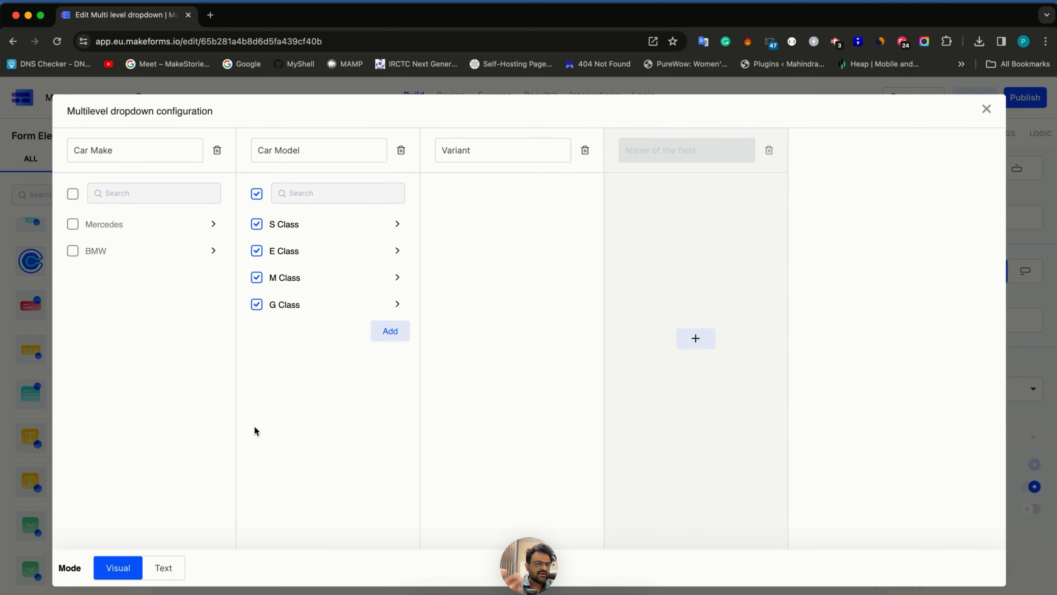
Enter 1 Series, 2 Series, 3 Series and 5 Series, one per line, as the Car Model values for BMW.
{"action": "left_click", "coordinate": [129, 251]}
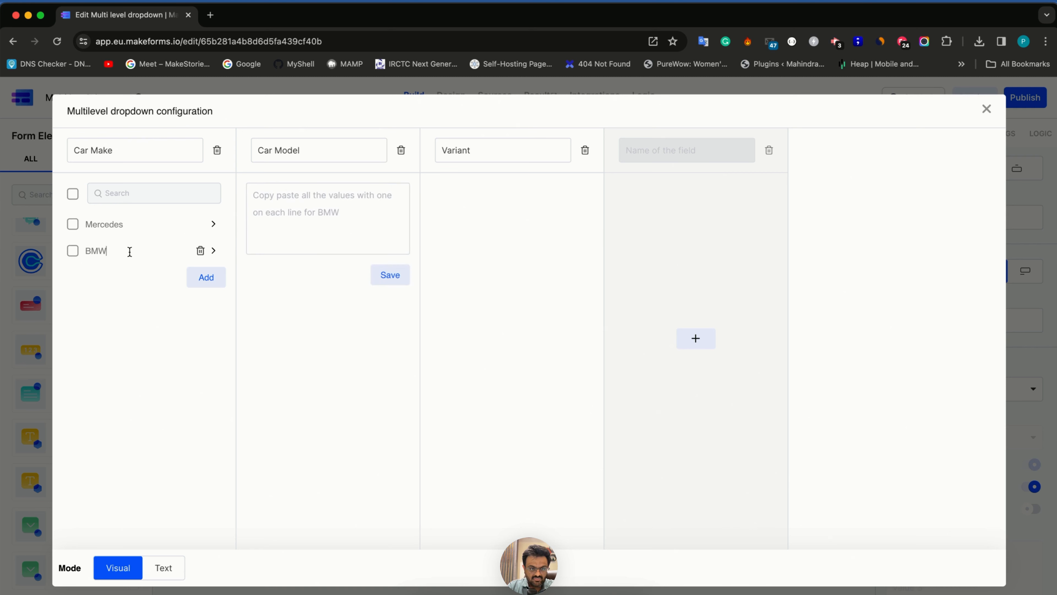
{"action": "left_click", "coordinate": [274, 213]}
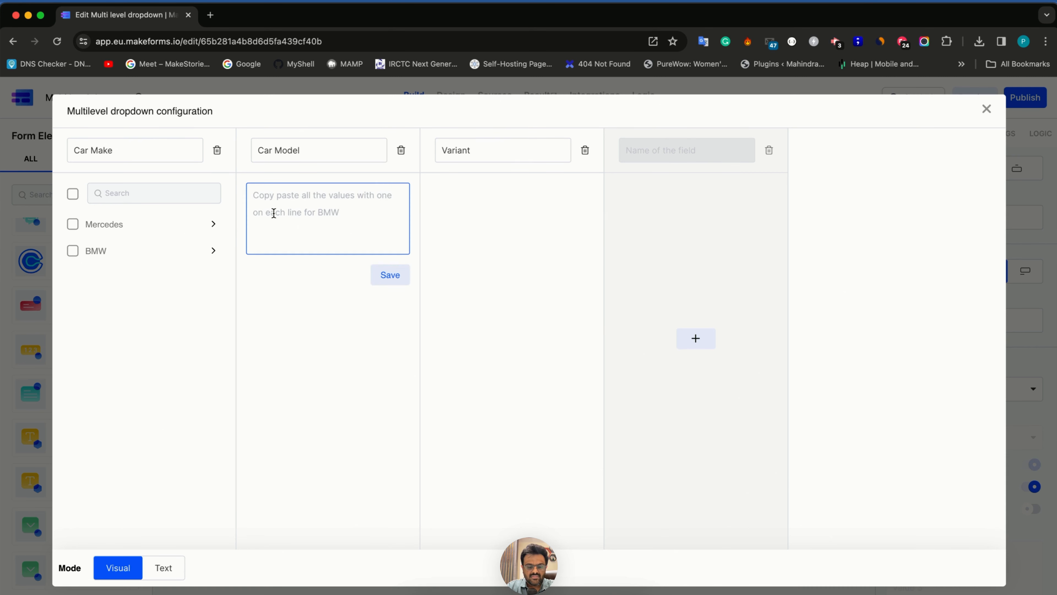
{"action": "type", "text": "1 Series"}
{"action": "key", "text": "Return"}
{"action": "type", "text": "2"}
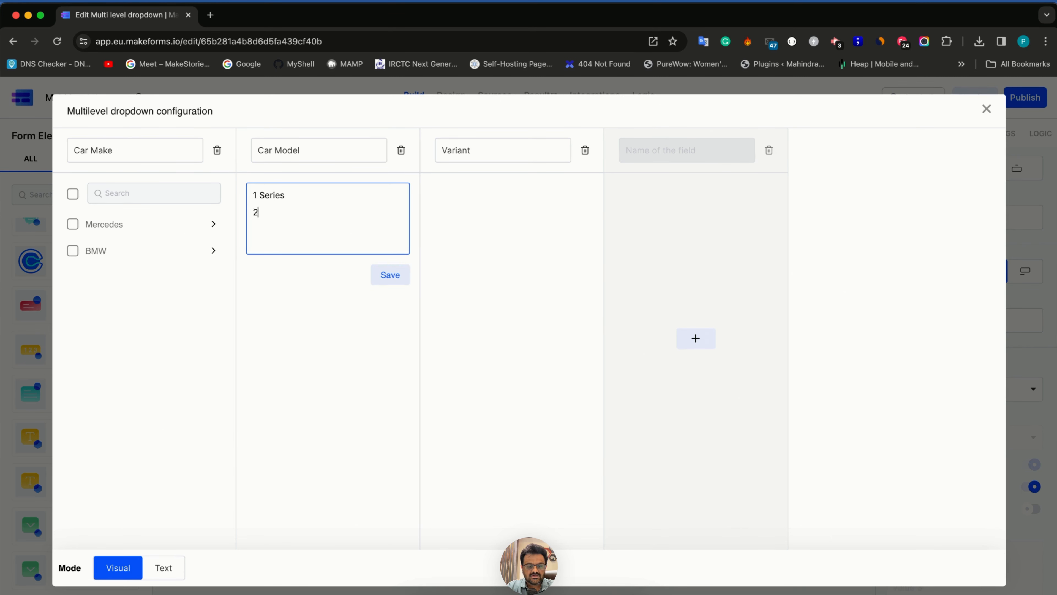
{"action": "type", "text": " Series"}
{"action": "key", "text": "Return"}
{"action": "type", "text": "2"}
{"action": "key", "text": "BackSpace"}
{"action": "key", "text": "BackSpace"}
{"action": "type", "text": "3 Series"}
{"action": "key", "text": "Return"}
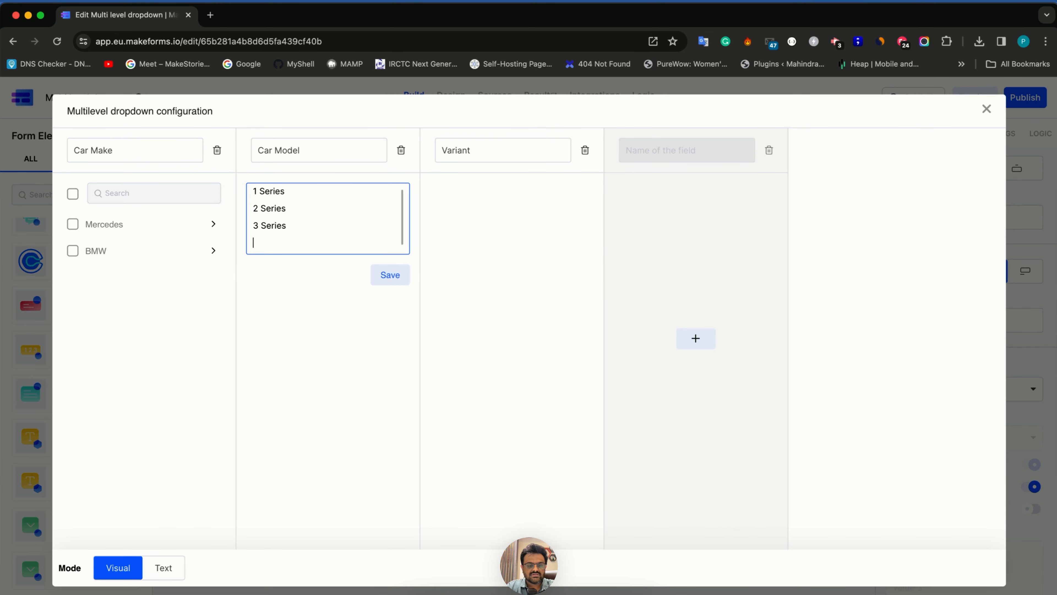
{"action": "type", "text": "5 Series"}
{"action": "key", "text": "Return"}
Add X1, X3, X5, X7 and XM to the BMW Car Model values and save the list.
{"action": "type", "text": "X1"}
{"action": "key", "text": "Return"}
{"action": "type", "text": "C"}
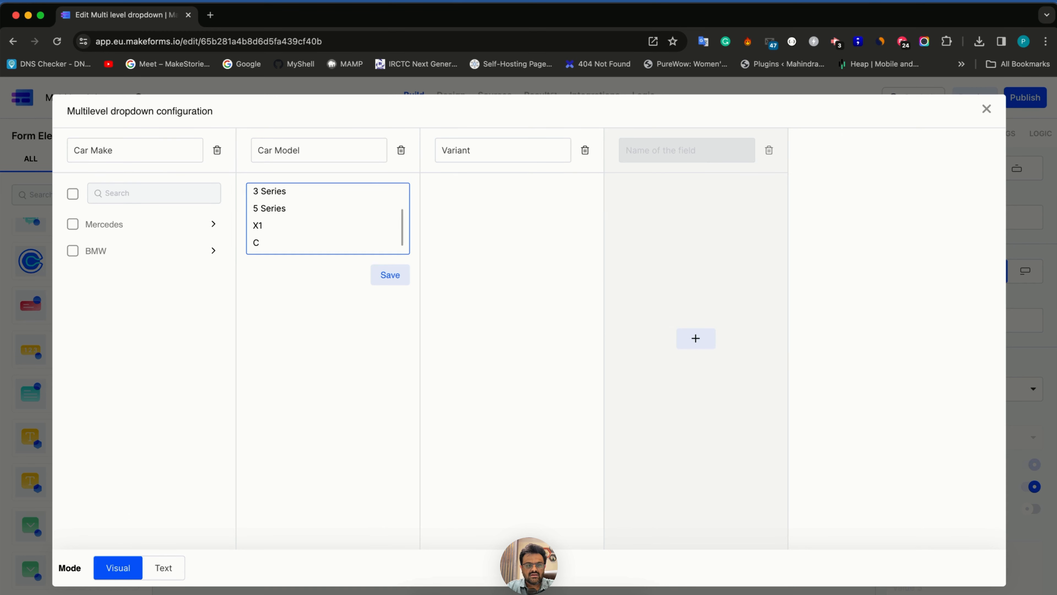
{"action": "key", "text": "BackSpace"}
{"action": "type", "text": "X3"}
{"action": "key", "text": "Return"}
{"action": "type", "text": "X5"}
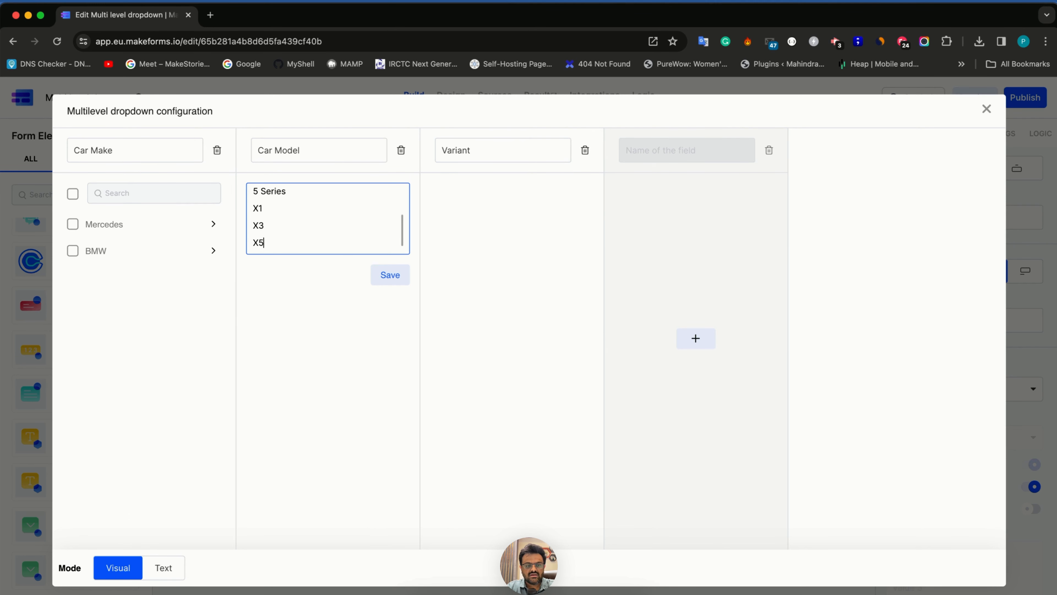
{"action": "key", "text": "Return"}
{"action": "type", "text": "X7"}
{"action": "key", "text": "Return"}
{"action": "type", "text": "XM"}
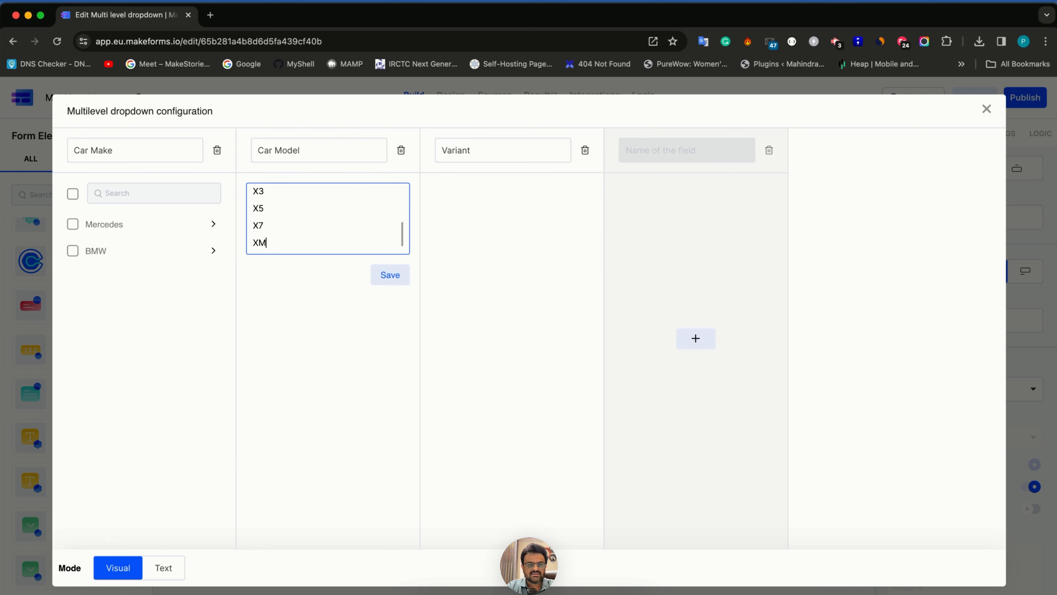
{"action": "left_click", "coordinate": [398, 275]}
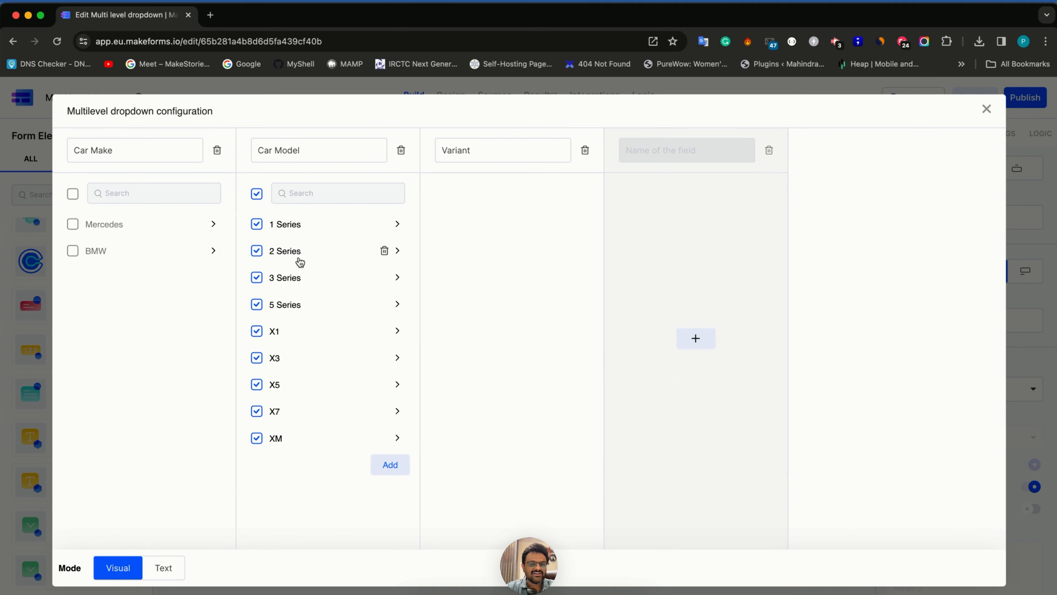
Add and save S 350, S500 and S Maybach as the Variant values for the Mercedes S Class.
{"action": "left_click", "coordinate": [126, 217]}
{"action": "left_click", "coordinate": [292, 220]}
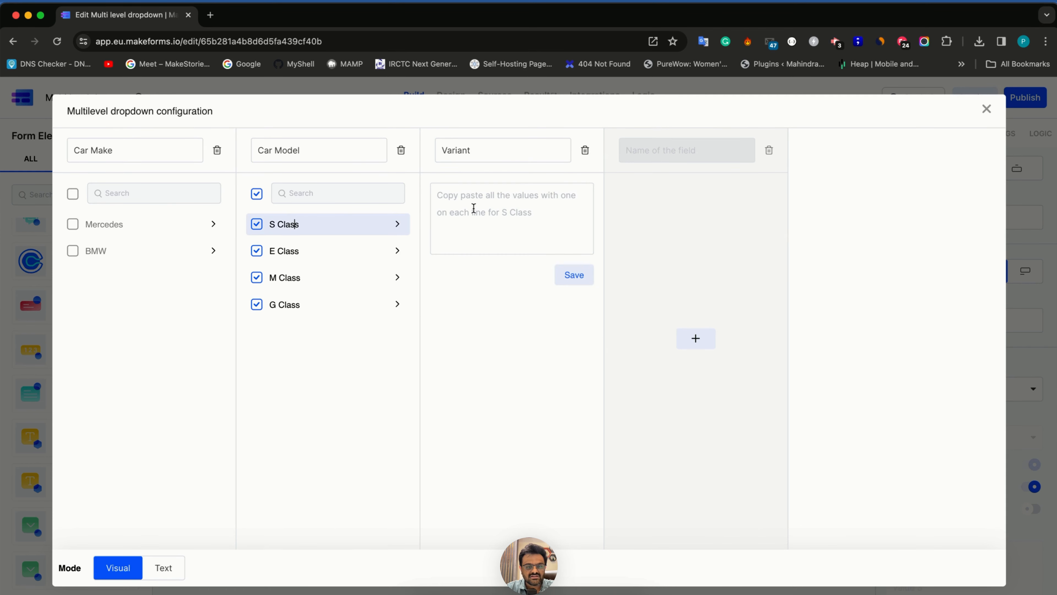
{"action": "left_click", "coordinate": [473, 208]}
{"action": "type", "text": "S 350"}
{"action": "key", "text": "Return"}
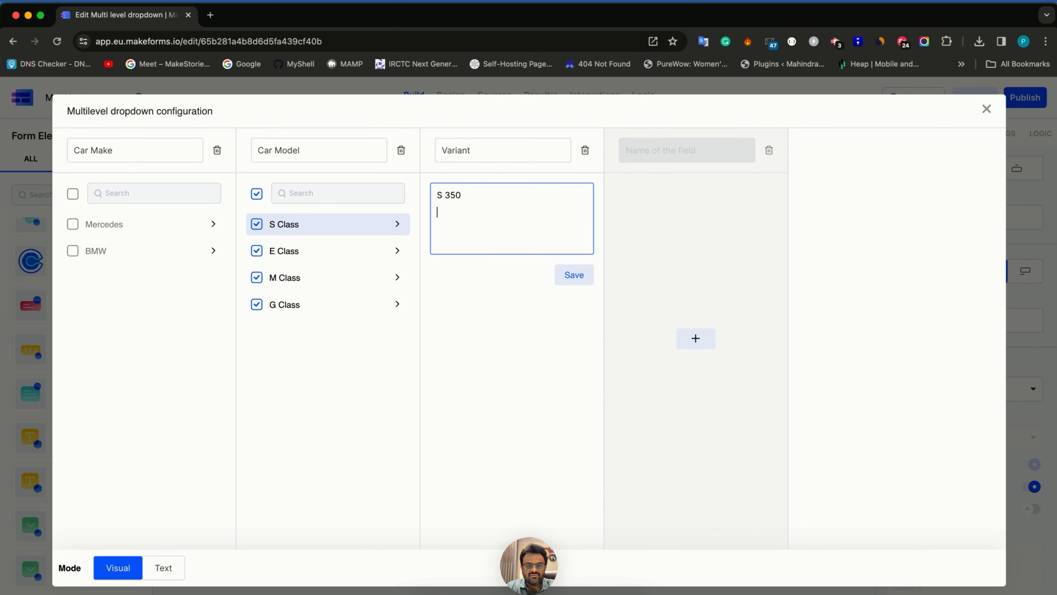
{"action": "type", "text": "S500"}
{"action": "key", "text": "Return"}
{"action": "key", "text": "Return"}
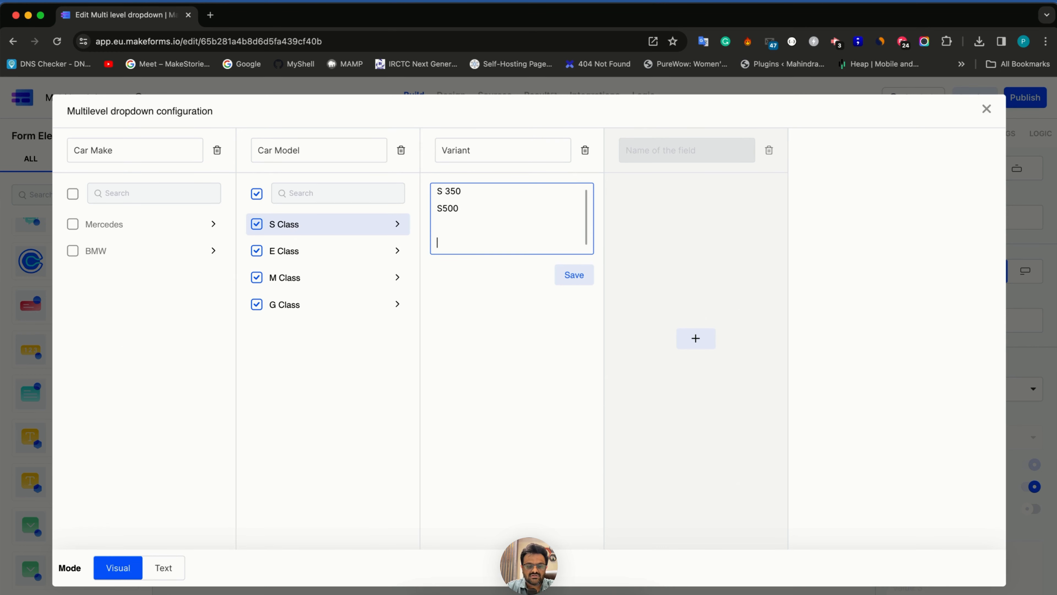
{"action": "type", "text": "S ma"}
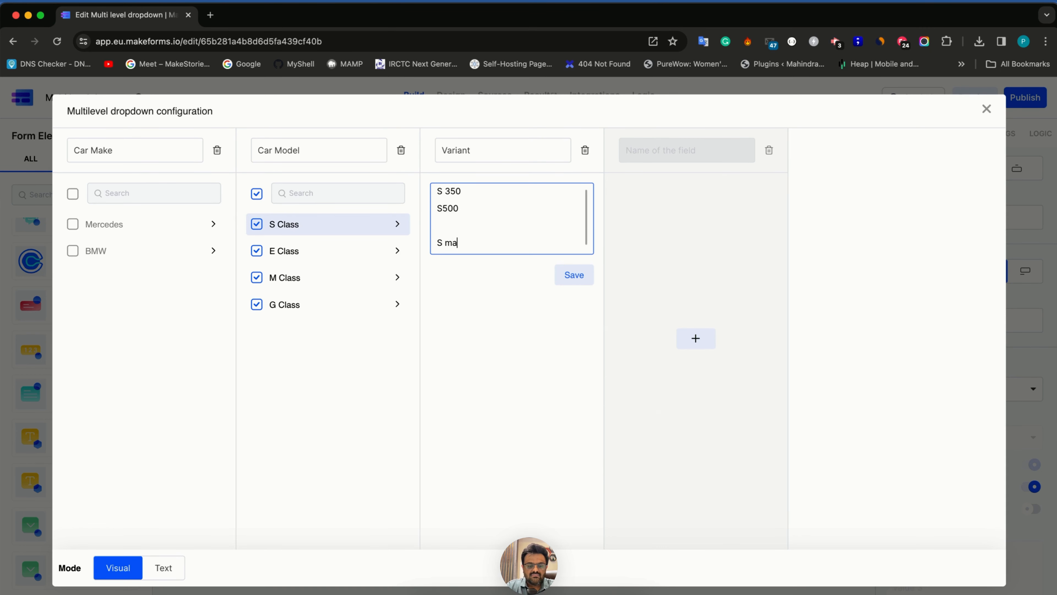
{"action": "type", "text": "ybach"}
{"action": "key", "text": "BackSpace"}
{"action": "key", "text": "Right"}
{"action": "key", "text": "Right"}
{"action": "key", "text": "Right"}
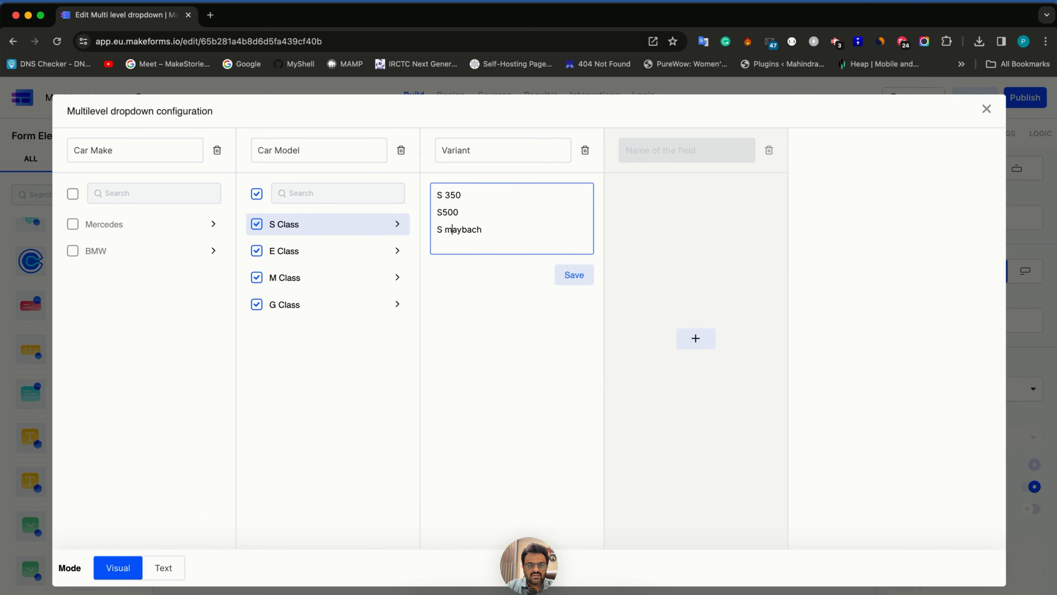
{"action": "key", "text": "BackSpace"}
{"action": "type", "text": "M"}
{"action": "left_click", "coordinate": [574, 275]}
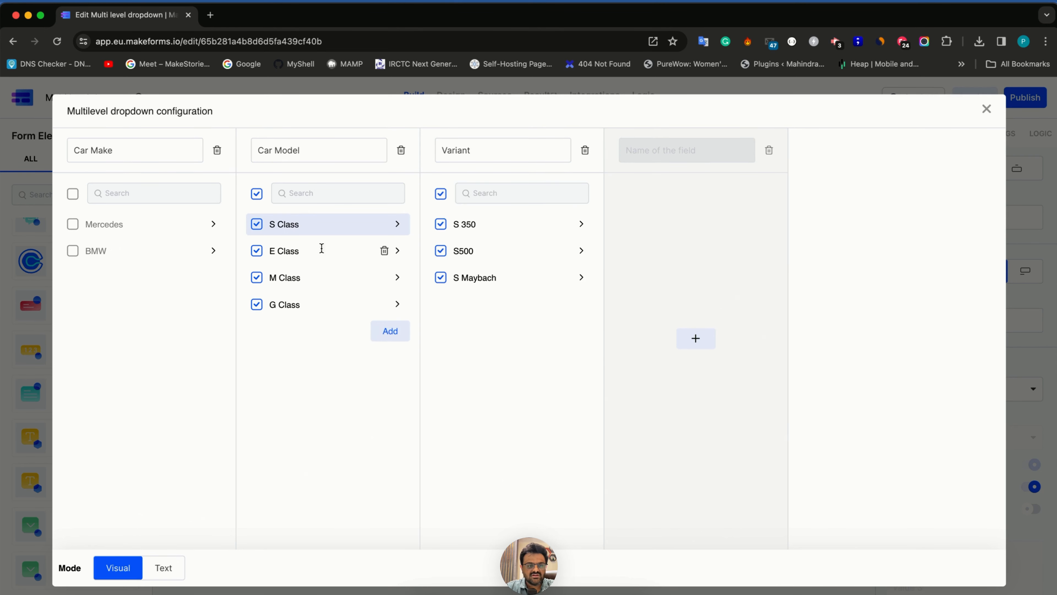
Add and save E 250 and E350 as the Variant values for the Mercedes E Class.
{"action": "left_click", "coordinate": [323, 250]}
{"action": "left_click", "coordinate": [482, 225]}
{"action": "type", "text": "W 250"}
{"action": "key", "text": "Return"}
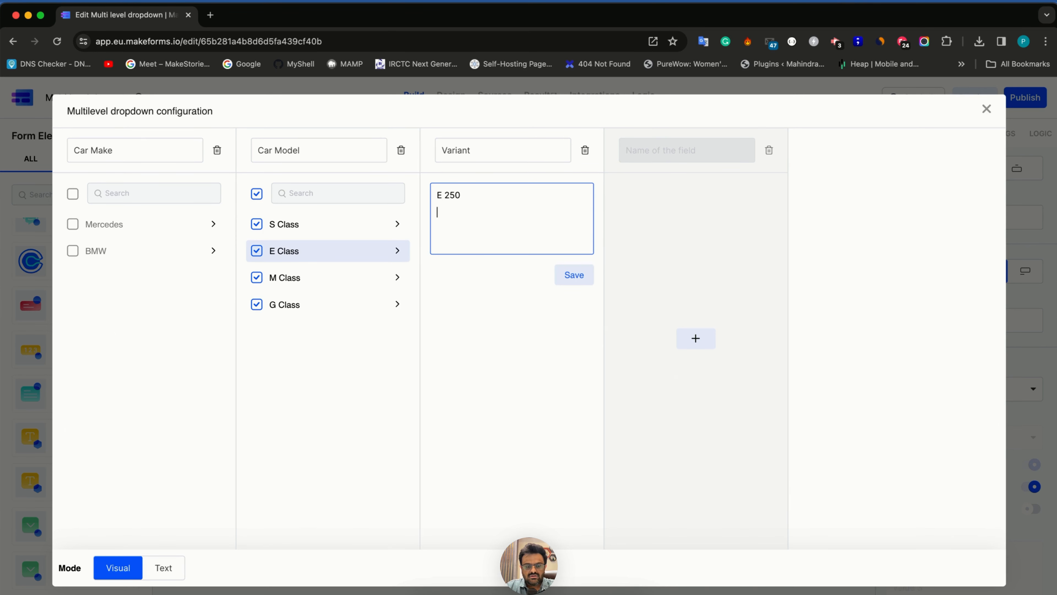
{"action": "type", "text": "350"}
{"action": "left_click", "coordinate": [570, 277]}
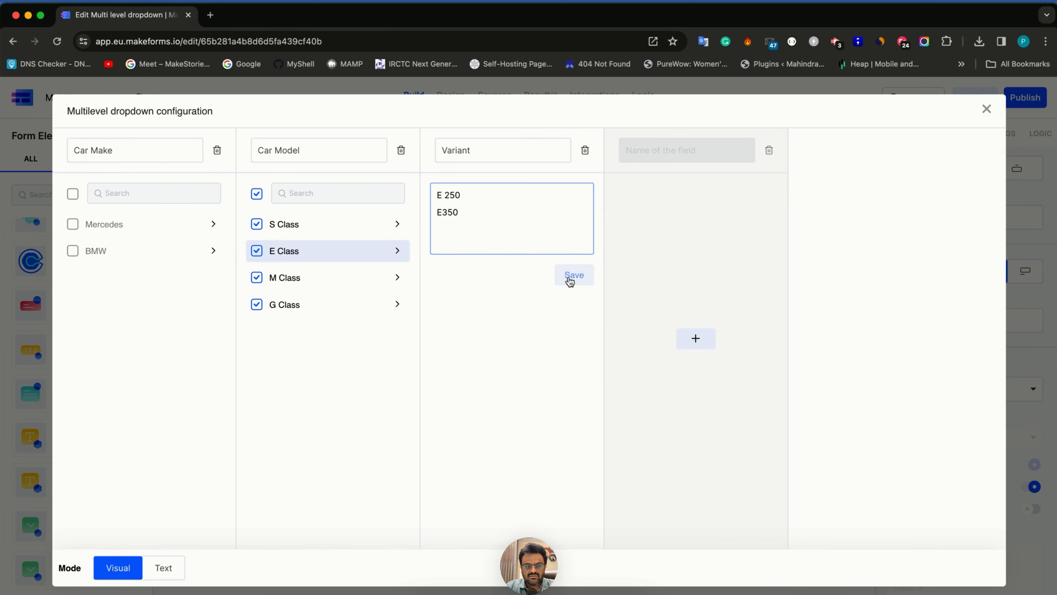
Rename the Mercedes model M Class to "C Class".
{"action": "left_click", "coordinate": [299, 277]}
{"action": "left_click", "coordinate": [481, 217]}
{"action": "type", "text": "M"}
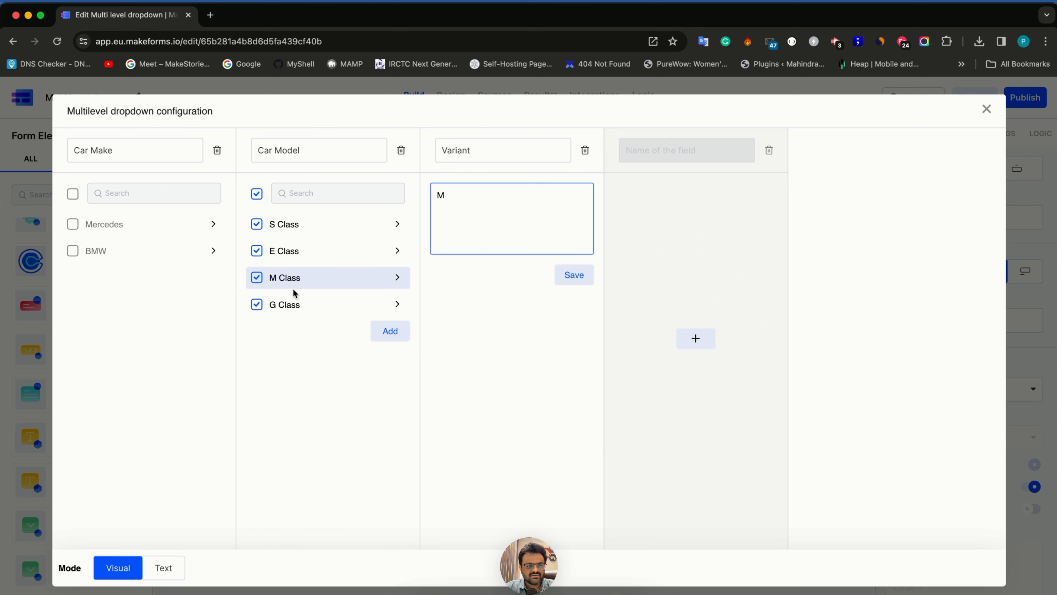
{"action": "left_click", "coordinate": [290, 278]}
{"action": "double_click", "coordinate": [271, 277]}
{"action": "type", "text": "C"}
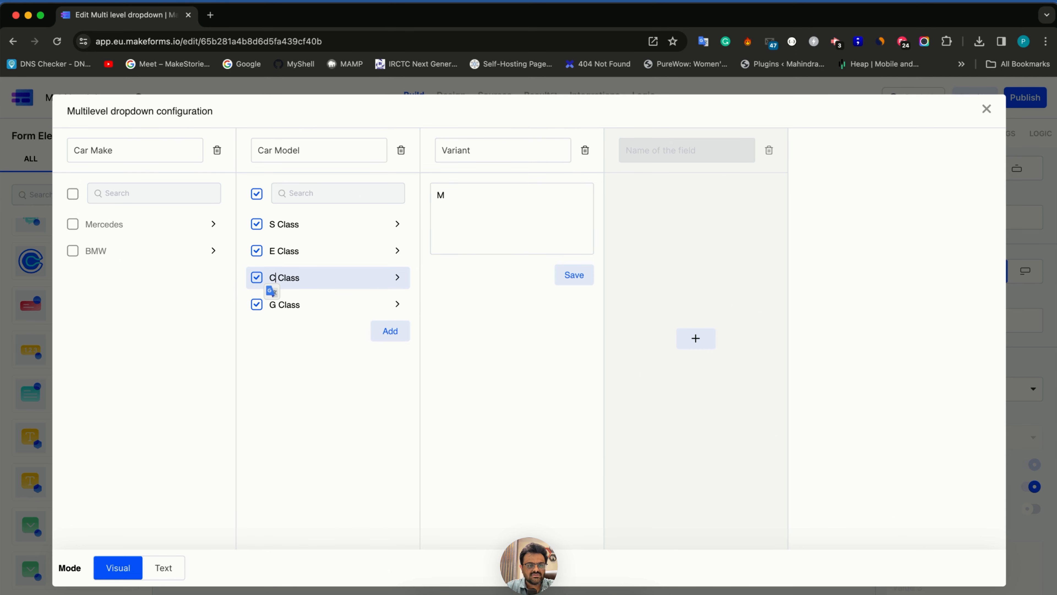
Add and save C200 and C250 as the Variant values for the Mercedes C Class.
{"action": "left_click", "coordinate": [499, 204]}
{"action": "key", "text": "BackSpace"}
{"action": "type", "text": "C200"}
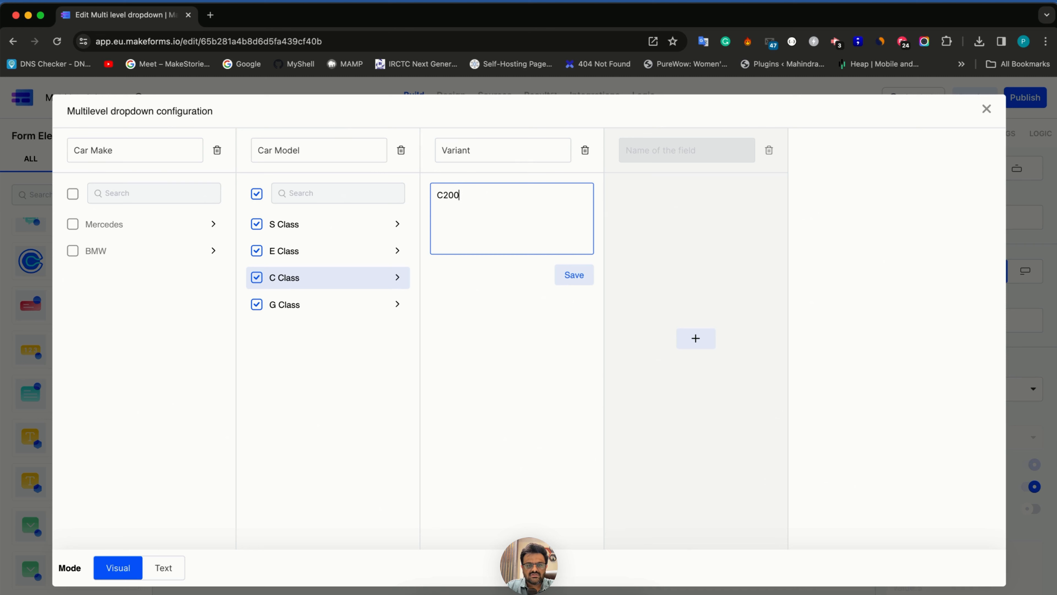
{"action": "key", "text": "Return"}
{"action": "type", "text": "C"}
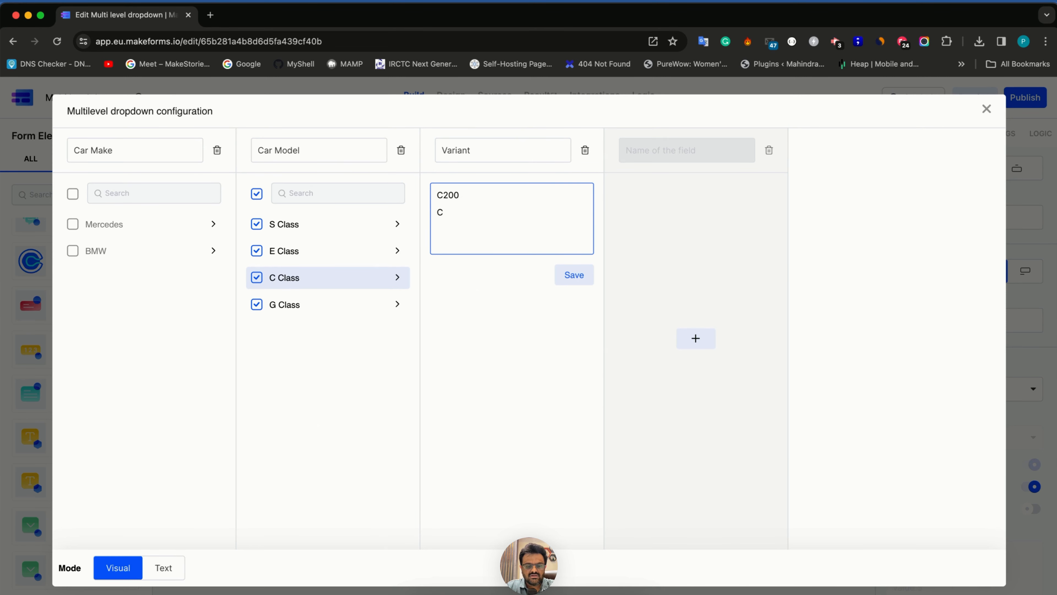
{"action": "type", "text": "250"}
{"action": "left_click", "coordinate": [567, 275]}
Add and save G 3L and GL 5L as the Variant values for the Mercedes G Class.
{"action": "left_click", "coordinate": [335, 303]}
{"action": "left_click", "coordinate": [489, 198]}
{"action": "type", "text": "C"}
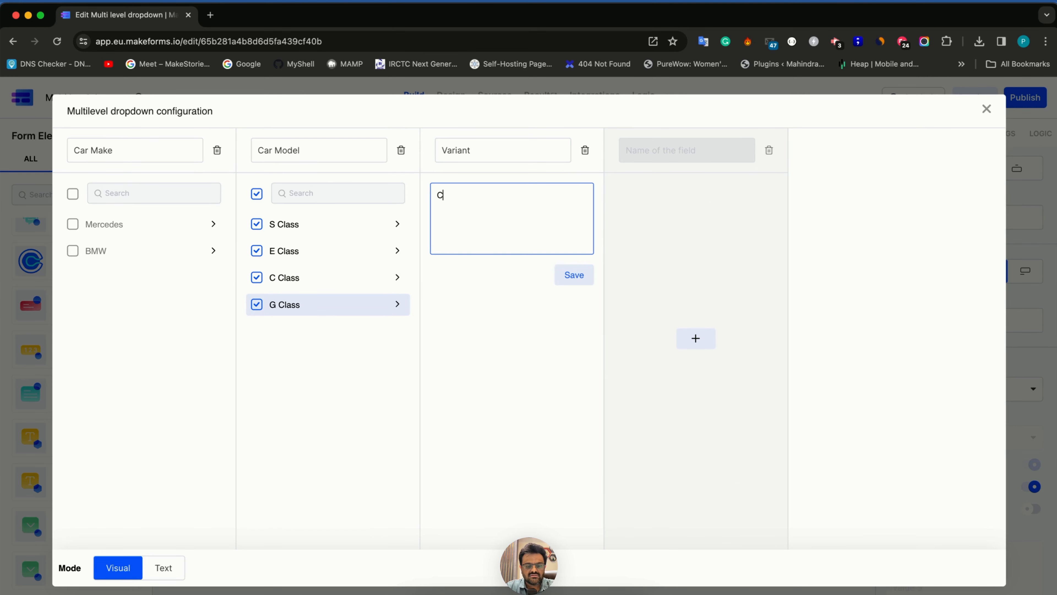
{"action": "type", "text": " 3L"}
{"action": "key", "text": "Return"}
{"action": "key", "text": "Delete"}
{"action": "type", "text": "G"}
{"action": "left_click", "coordinate": [437, 212]}
{"action": "type", "text": "GL 5L"}
{"action": "left_click", "coordinate": [573, 276]}
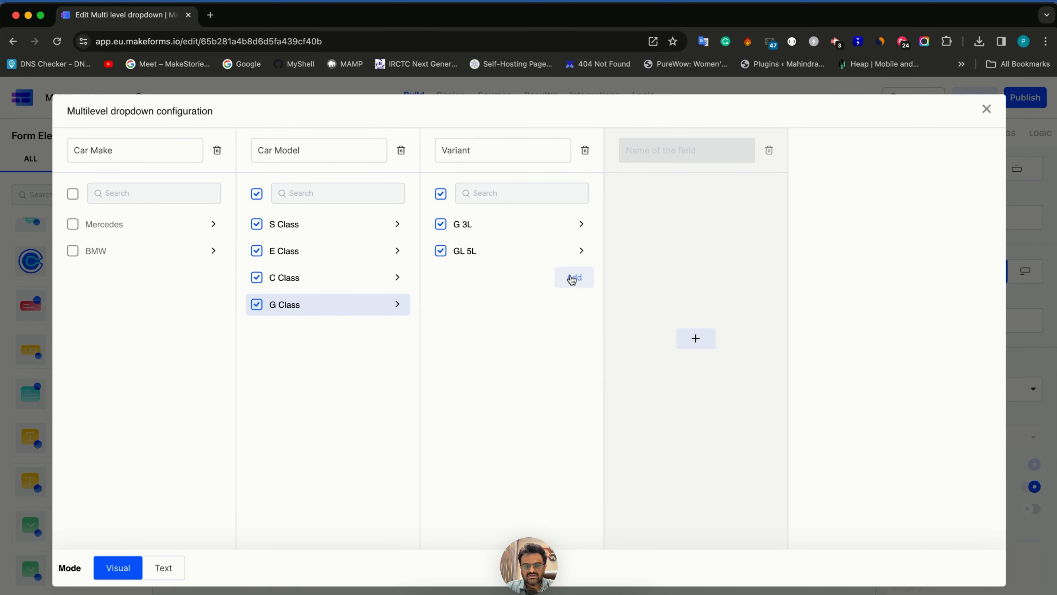
Add and save 1.1 and 1.2 as the Variant values for the BMW 1 Series.
{"action": "left_click", "coordinate": [133, 251]}
{"action": "left_click", "coordinate": [330, 226]}
{"action": "left_click", "coordinate": [466, 211]}
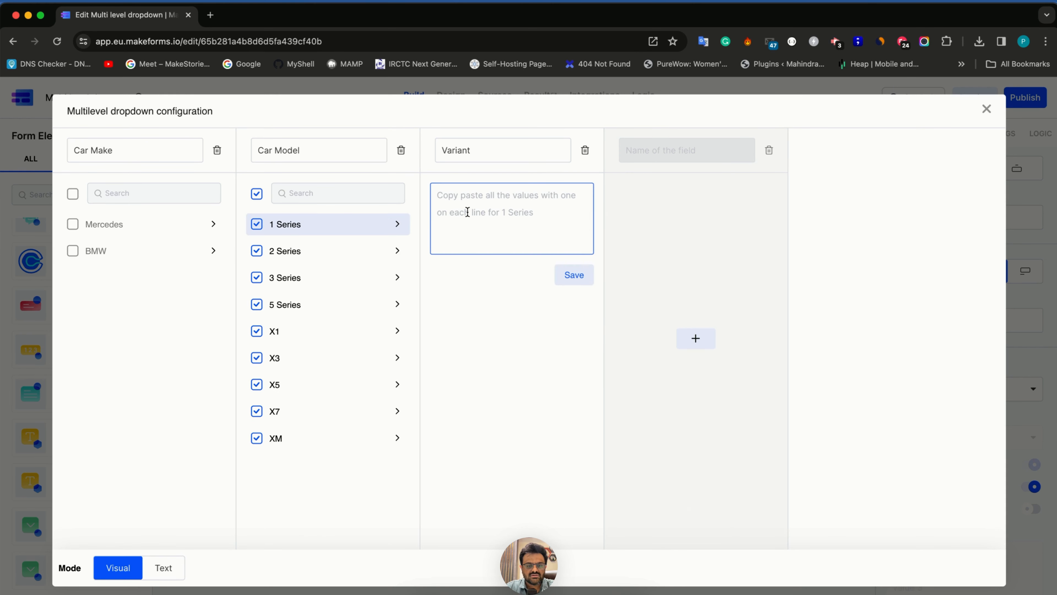
{"action": "type", "text": "1."}
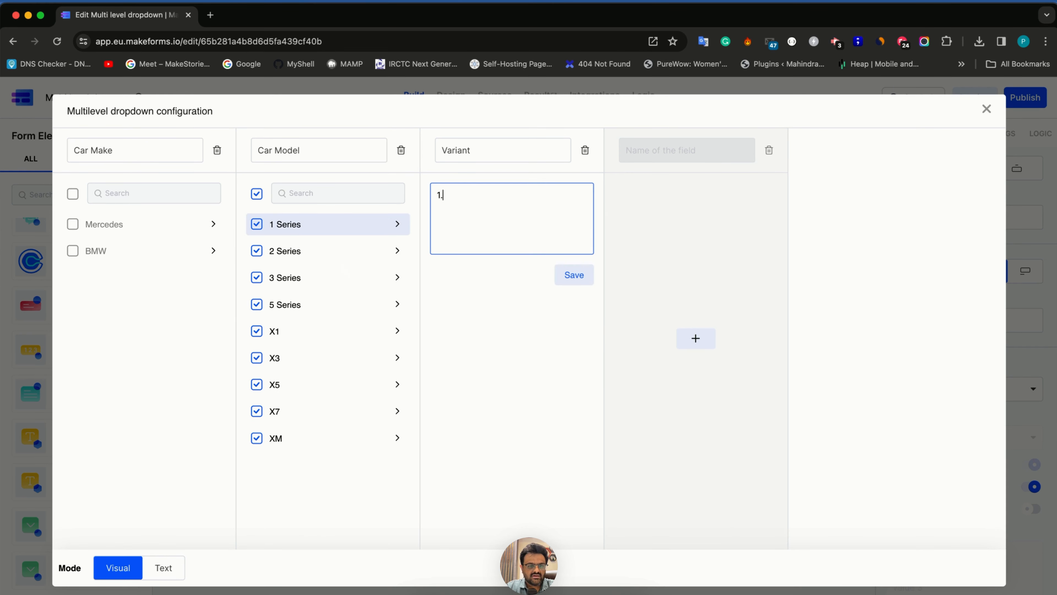
{"action": "type", "text": "1"}
{"action": "key", "text": "Return"}
{"action": "type", "text": "1.2"}
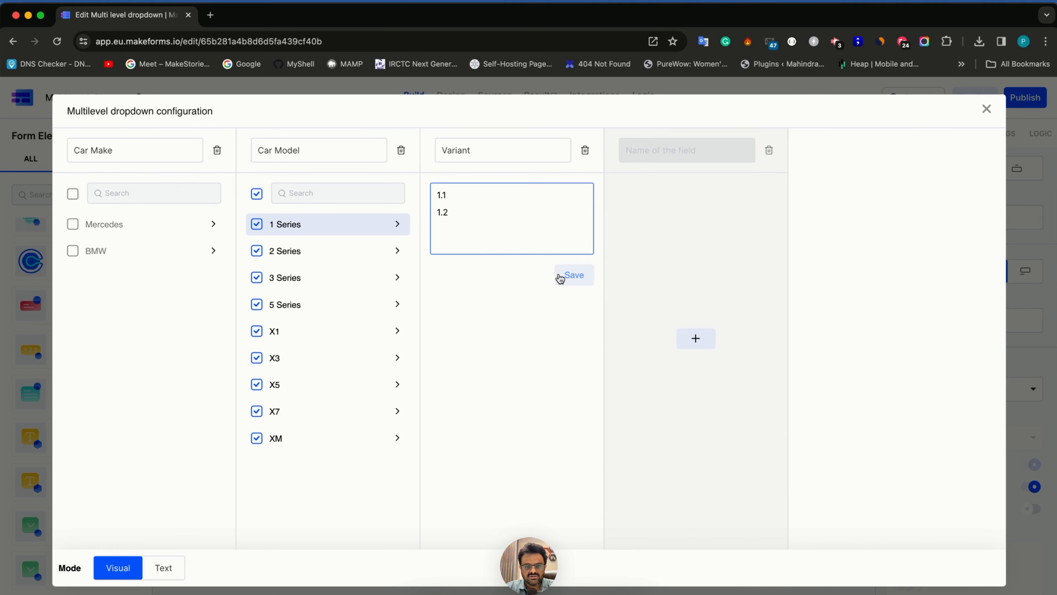
{"action": "left_click", "coordinate": [560, 278]}
Add and save 2.1, 2.2 and 2.3 as the Variant values for the BMW 2 Series.
{"action": "left_click", "coordinate": [319, 252]}
{"action": "left_click", "coordinate": [462, 231]}
{"action": "type", "text": "2."}
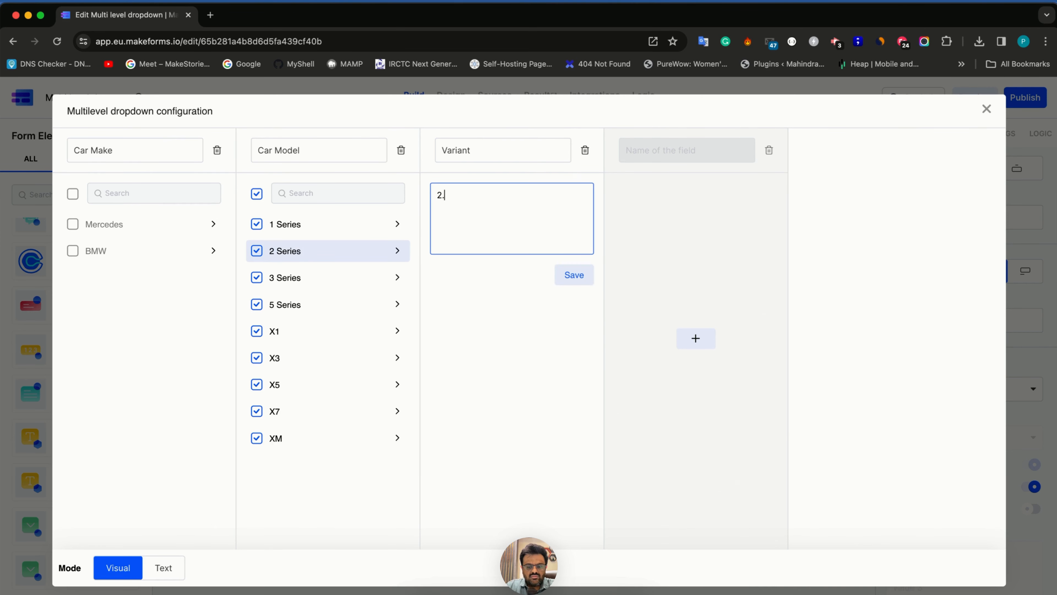
{"action": "type", "text": "1"}
{"action": "key", "text": "Return"}
{"action": "type", "text": "2."}
{"action": "key", "text": "BackSpace"}
{"action": "key", "text": "BackSpace"}
{"action": "type", "text": "2.2"}
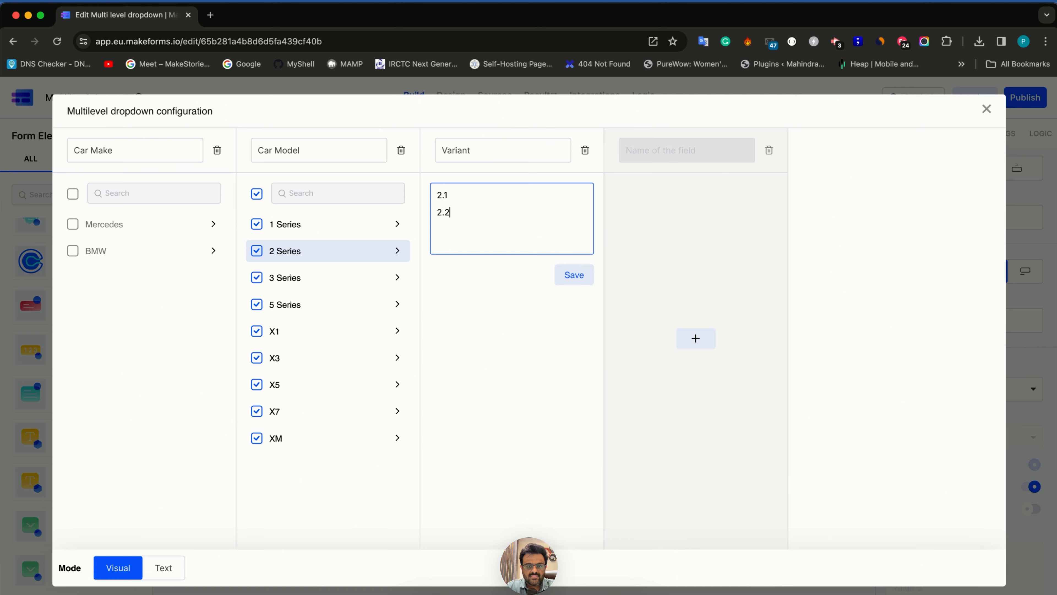
{"action": "key", "text": "Return"}
{"action": "type", "text": "2.3"}
{"action": "left_click", "coordinate": [574, 275]}
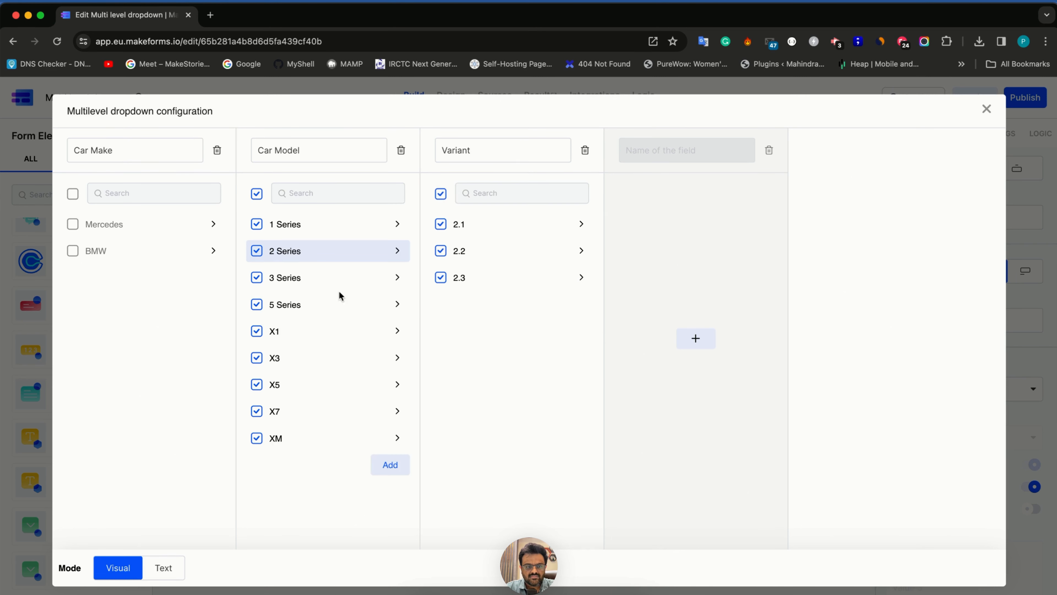
Add and save 3.1, 3.2 and 3.3 as the Variant values for the BMW 3 Series.
{"action": "left_click", "coordinate": [307, 277]}
{"action": "left_click", "coordinate": [445, 221]}
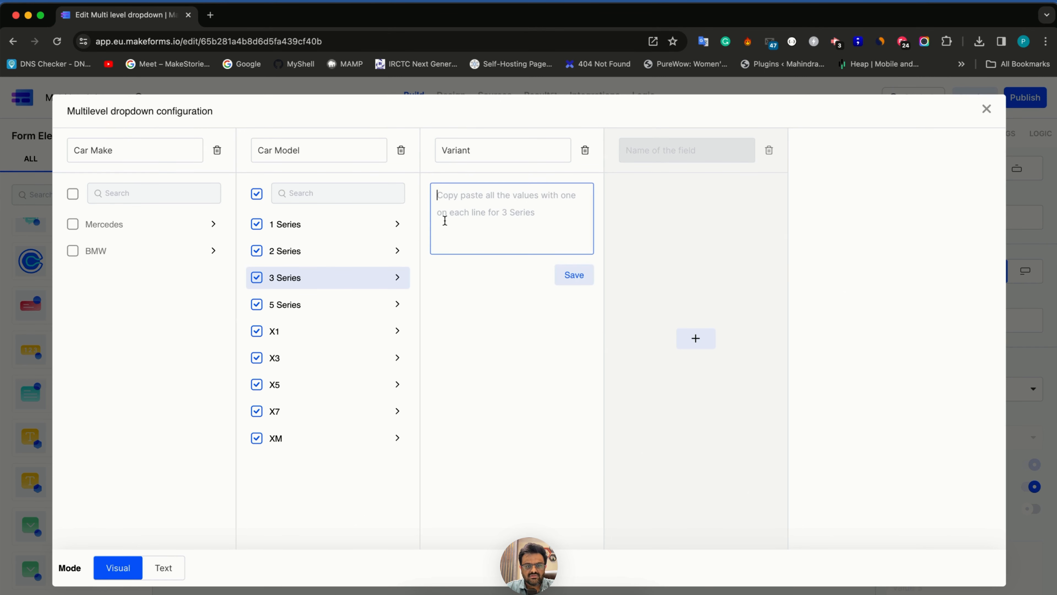
{"action": "type", "text": "3.1"}
{"action": "key", "text": "Return"}
{"action": "type", "text": "3."}
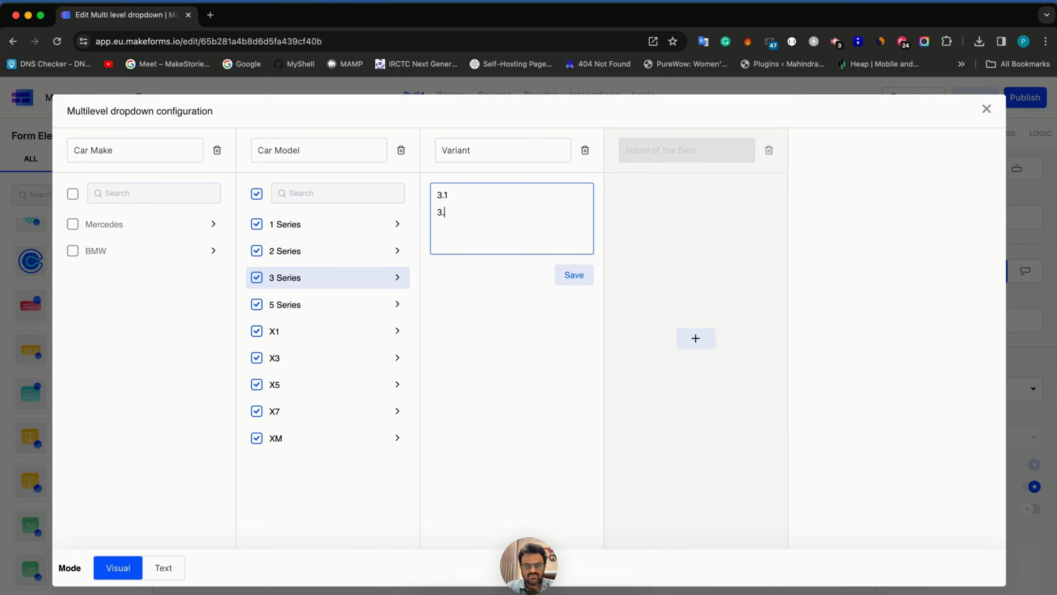
{"action": "key", "text": "super+a"}
{"action": "left_click", "coordinate": [444, 222]}
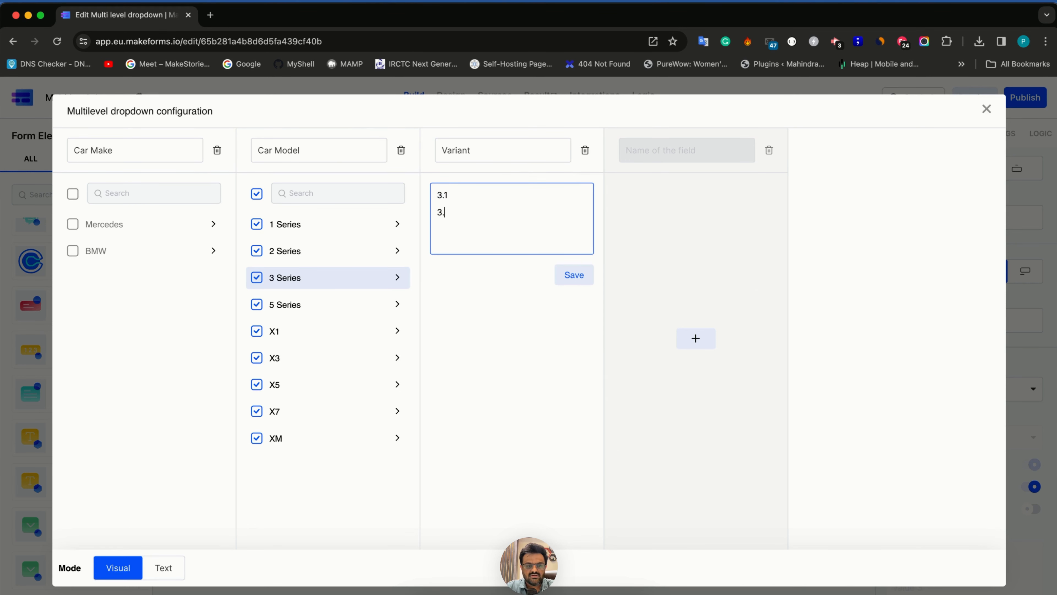
{"action": "type", "text": "2"}
{"action": "key", "text": "Return"}
{"action": "type", "text": "3.2"}
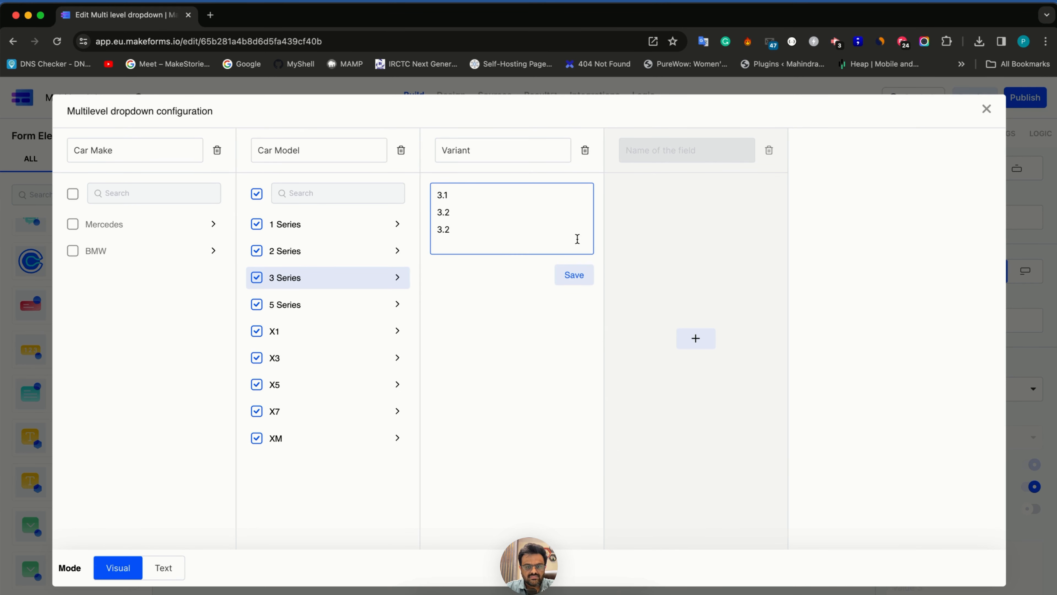
{"action": "left_click", "coordinate": [573, 277]}
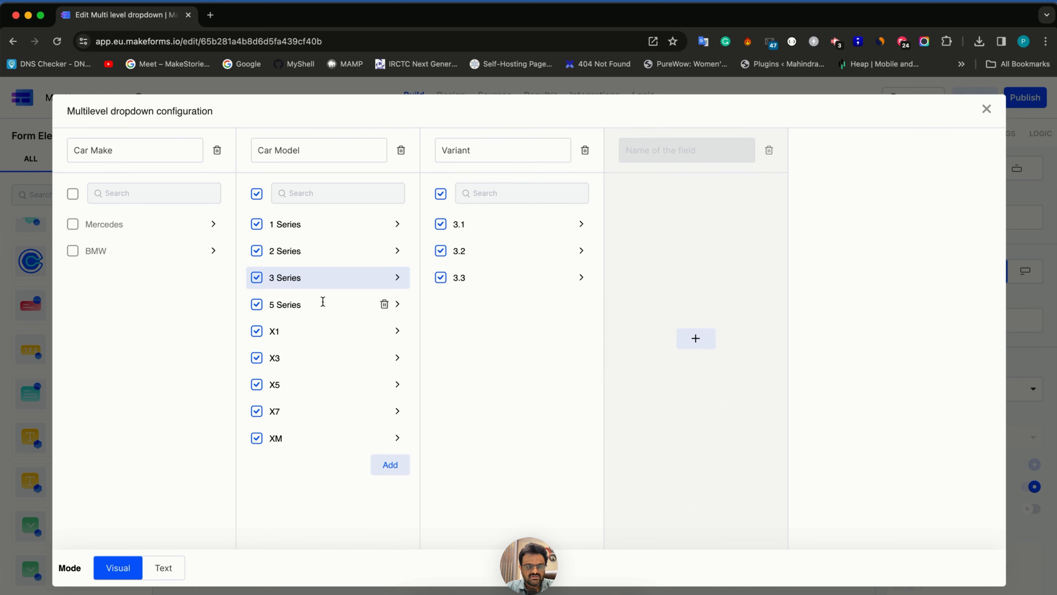
Add and save 5 M and 520 as the Variant values for the BMW 5 Series.
{"action": "left_click", "coordinate": [321, 301]}
{"action": "left_click", "coordinate": [477, 227]}
{"action": "type", "text": "5 M "}
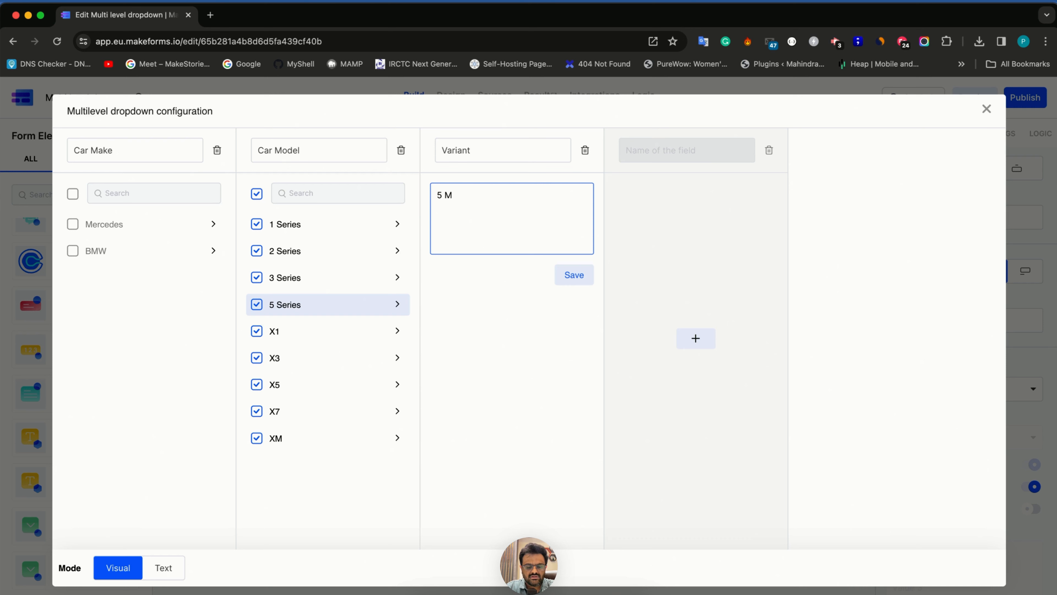
{"action": "type", "text": "520"}
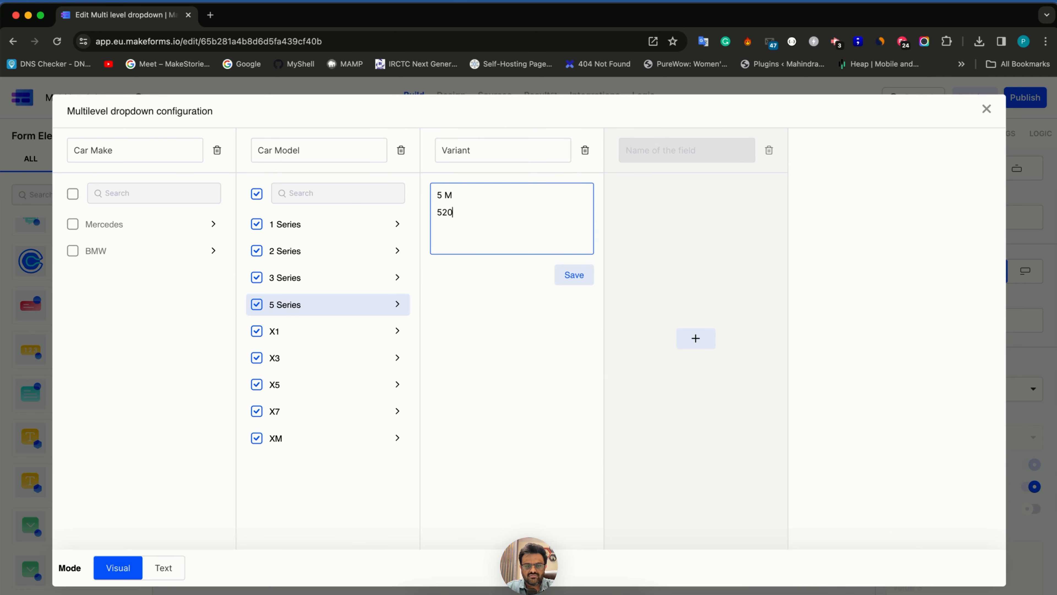
{"action": "left_click", "coordinate": [574, 275]}
Add and save Classic and Luxury as the Variant values for the BMW X1.
{"action": "left_click", "coordinate": [287, 332]}
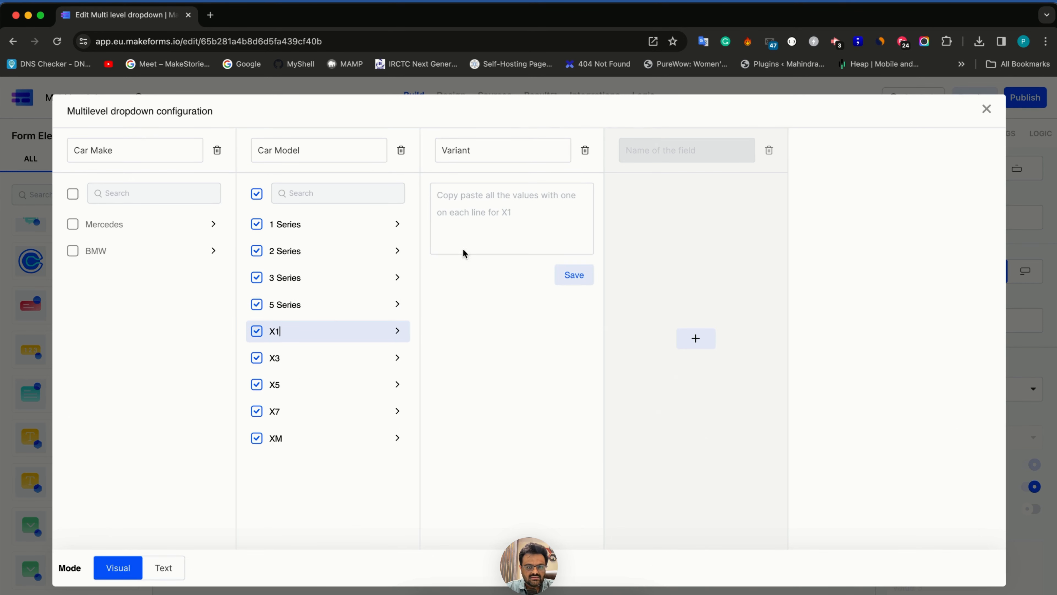
{"action": "left_click", "coordinate": [483, 229]}
{"action": "type", "text": "V"}
{"action": "key", "text": "BackSpace"}
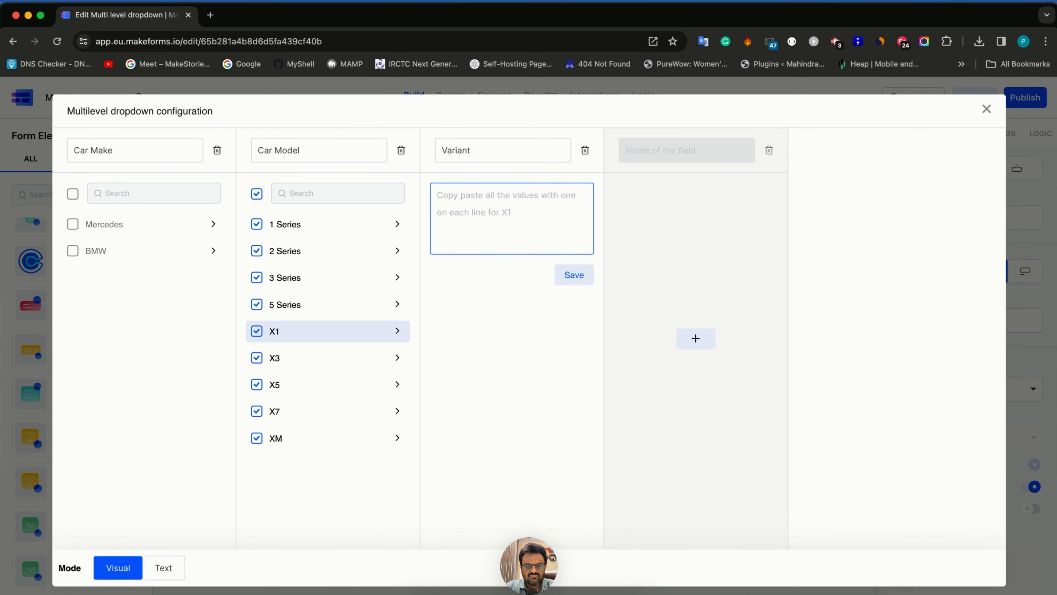
{"action": "type", "text": "Classic"}
{"action": "key", "text": "Return"}
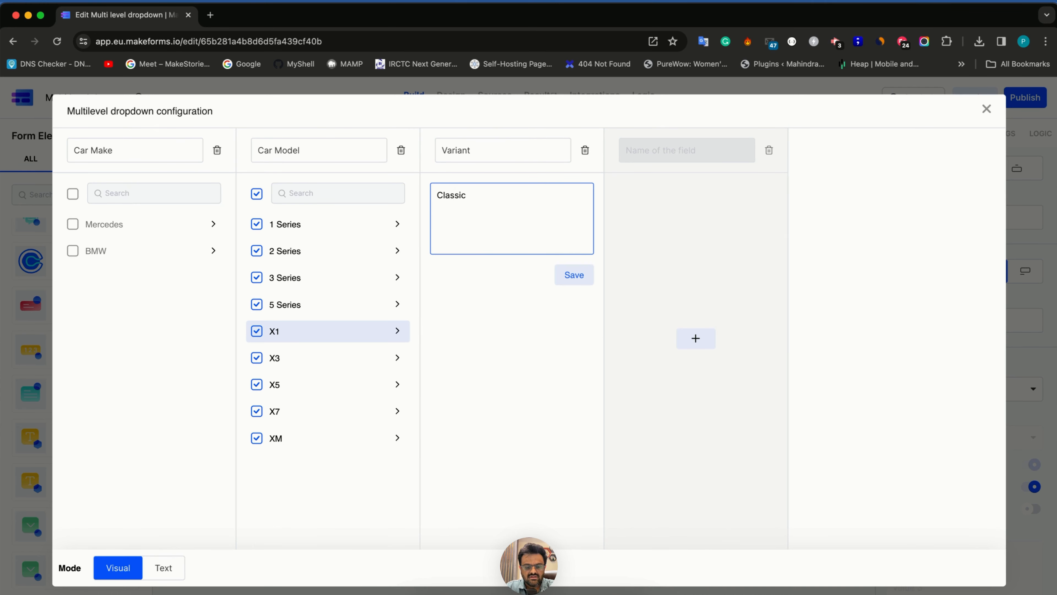
{"action": "type", "text": "Luxury"}
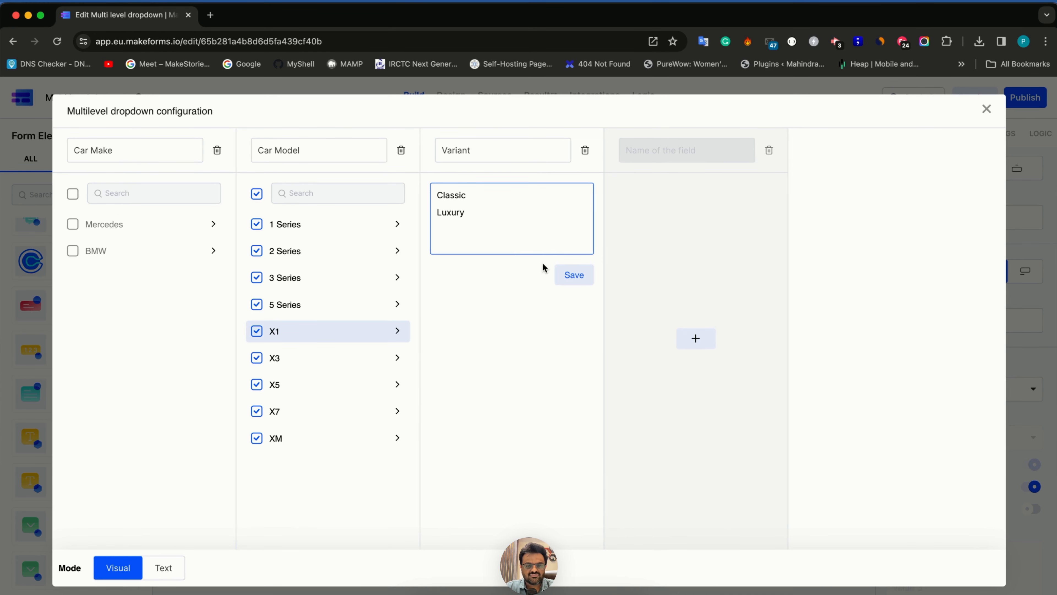
{"action": "left_click", "coordinate": [571, 275]}
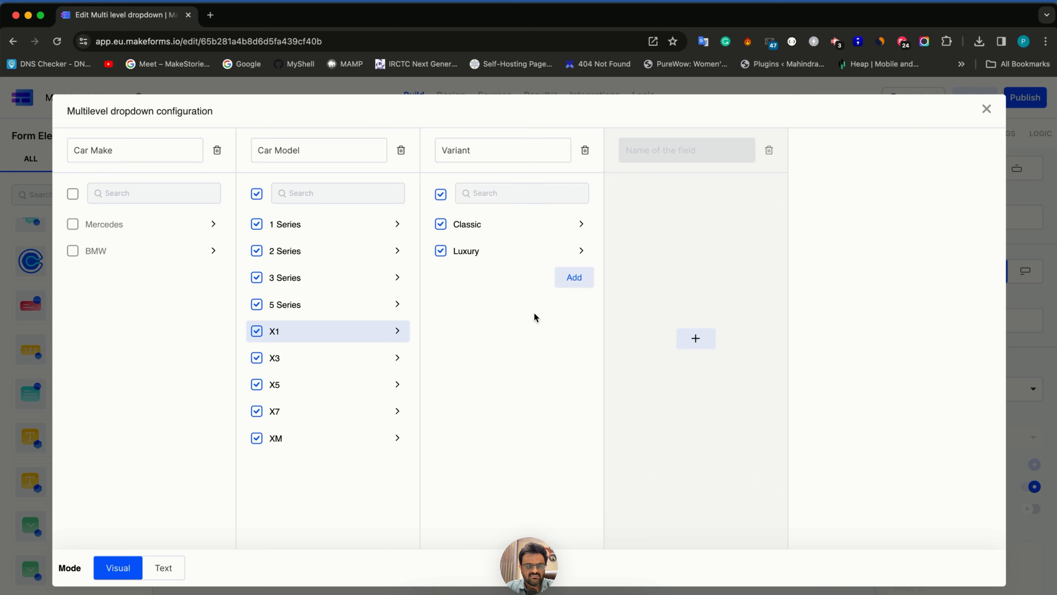
Add and save X3 350 and X3 250 as the Variant values for the BMW X3.
{"action": "left_click", "coordinate": [306, 357]}
{"action": "left_click", "coordinate": [476, 224]}
{"action": "type", "text": "X3"}
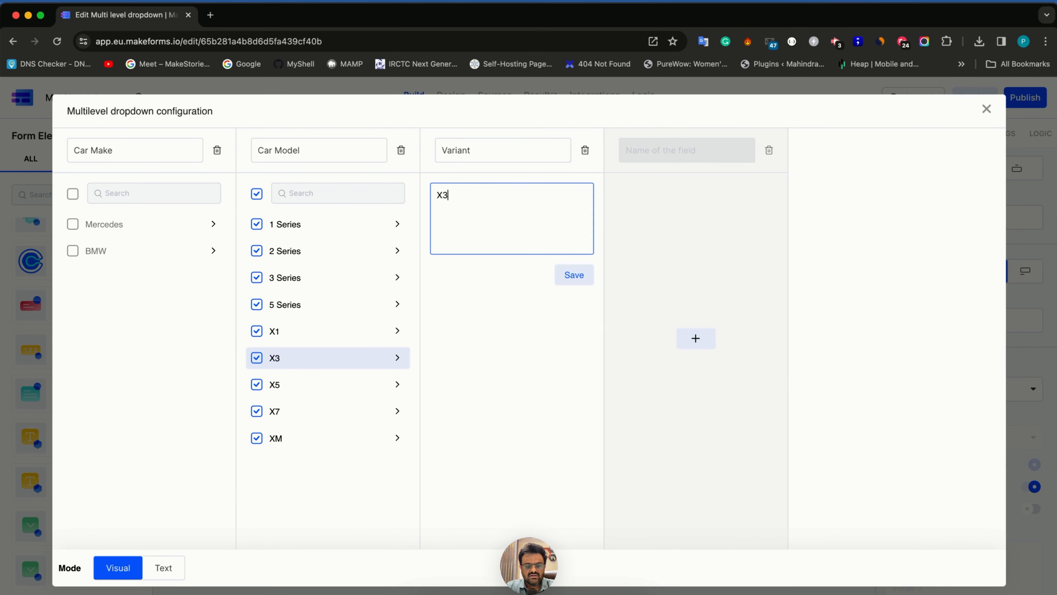
{"action": "type", "text": " 350"}
{"action": "key", "text": "Return"}
{"action": "type", "text": "X3 250"}
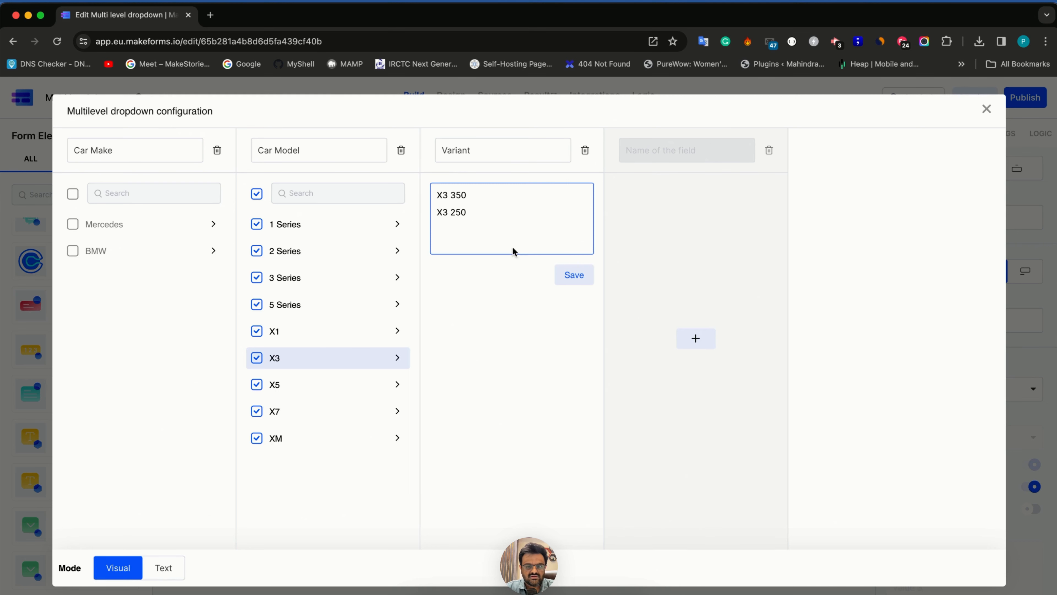
{"action": "left_click", "coordinate": [569, 275]}
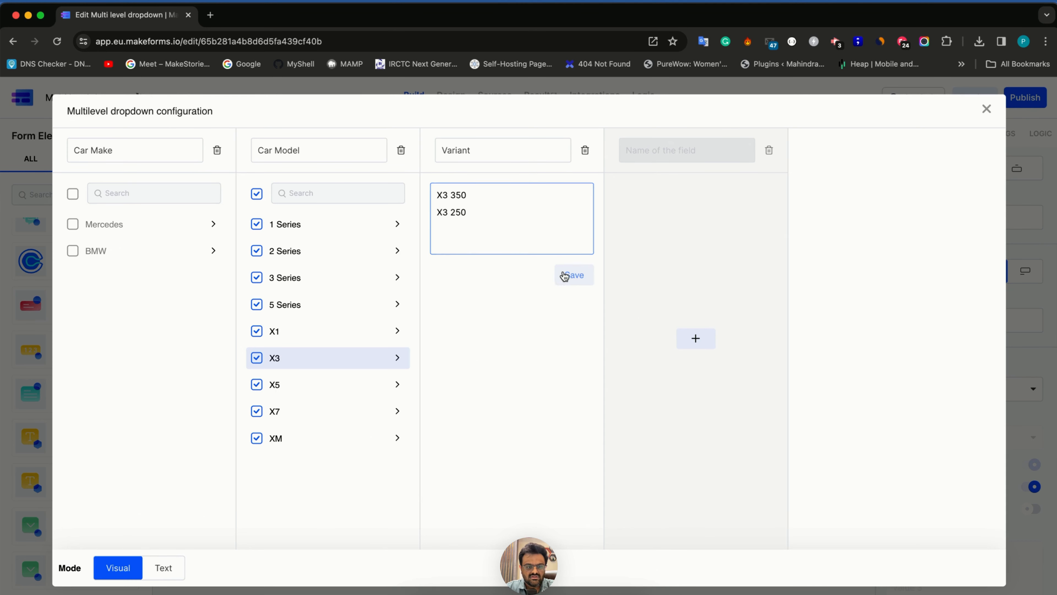
Add and save Classic and Luxury as the Variant values for the BMW X5.
{"action": "left_click", "coordinate": [327, 389]}
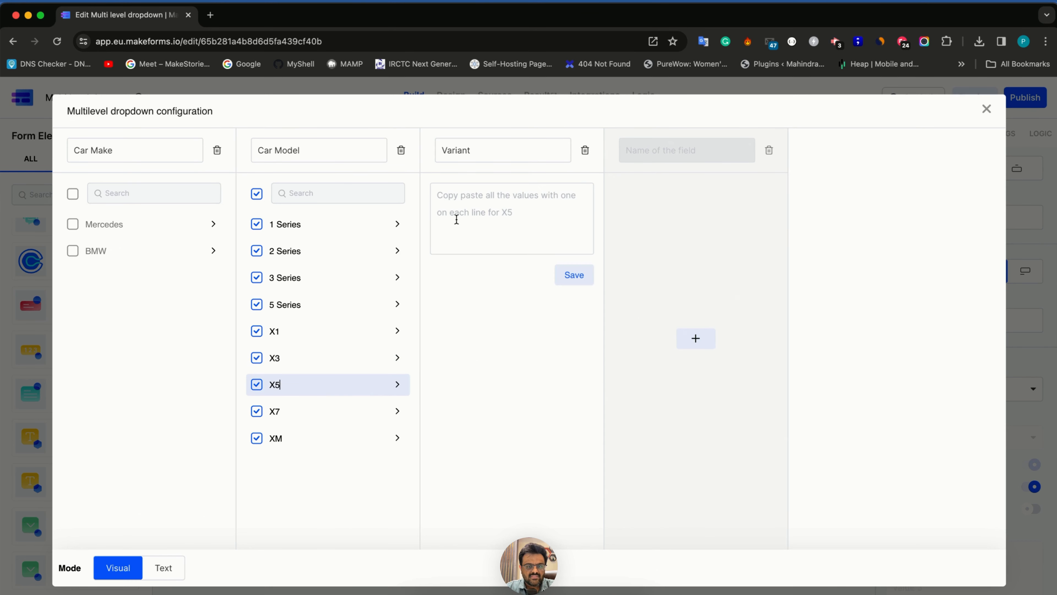
{"action": "left_click", "coordinate": [455, 216]}
{"action": "type", "text": "classic"}
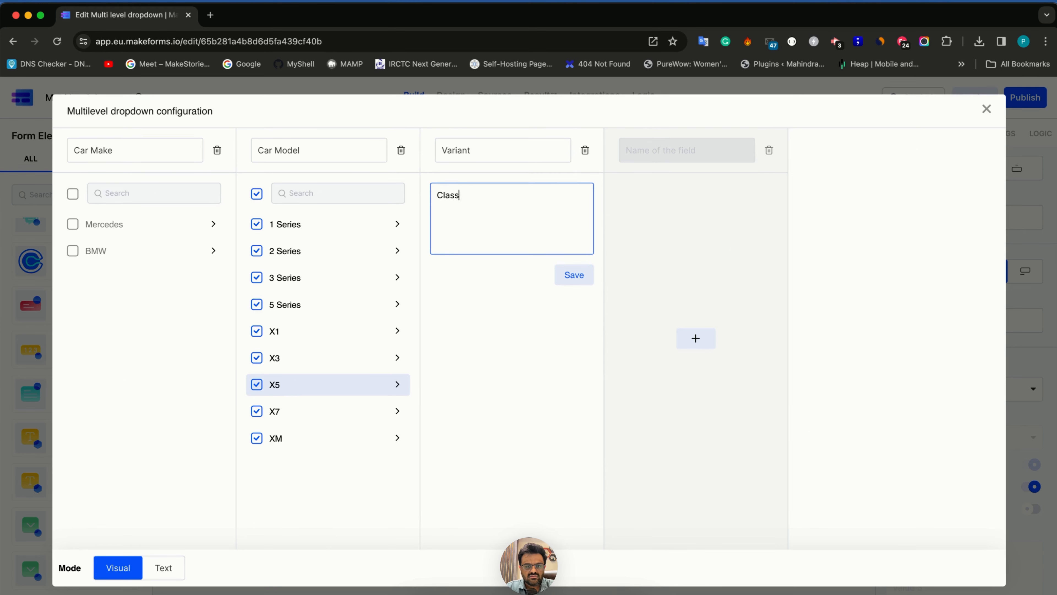
{"action": "key", "text": "Return"}
{"action": "type", "text": "Luxury"}
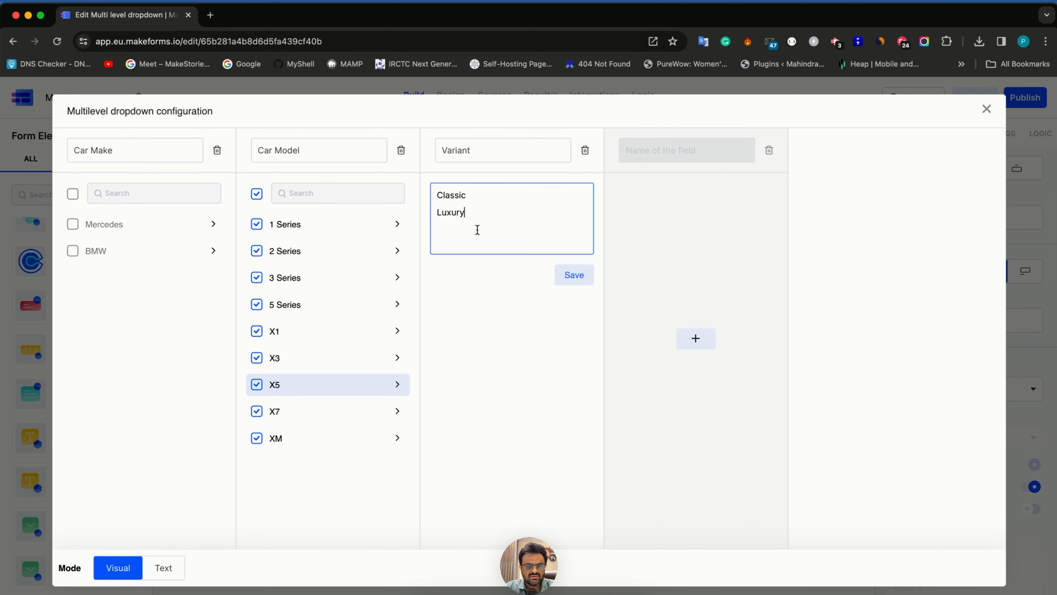
{"action": "left_click", "coordinate": [573, 275]}
Add and save Classic X7 and Luxury X7 as the Variant values for the BMW X7.
{"action": "left_click", "coordinate": [329, 411]}
{"action": "left_click", "coordinate": [475, 208]}
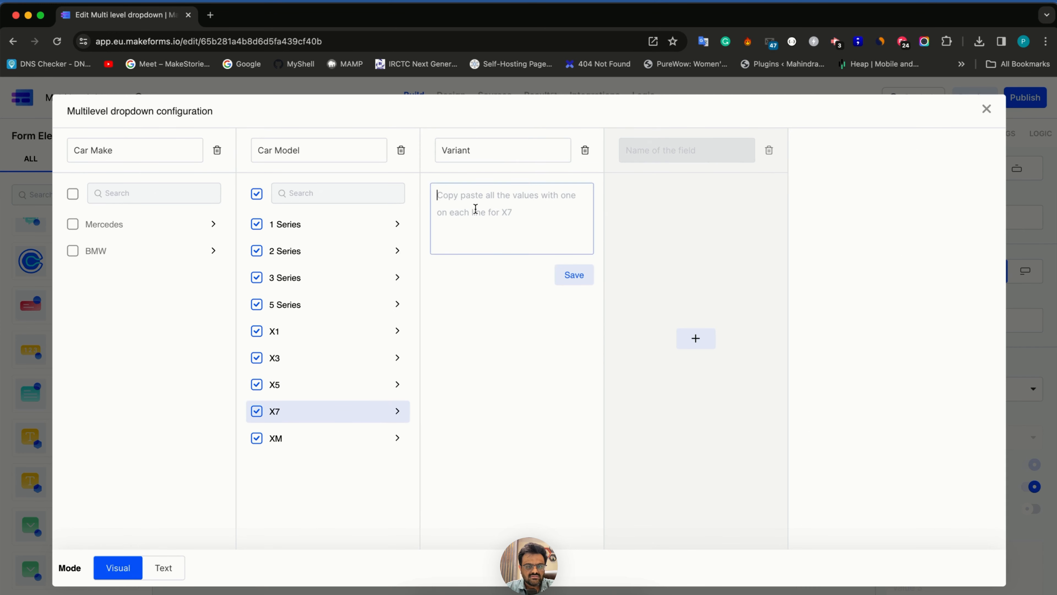
{"action": "type", "text": "Classic X"}
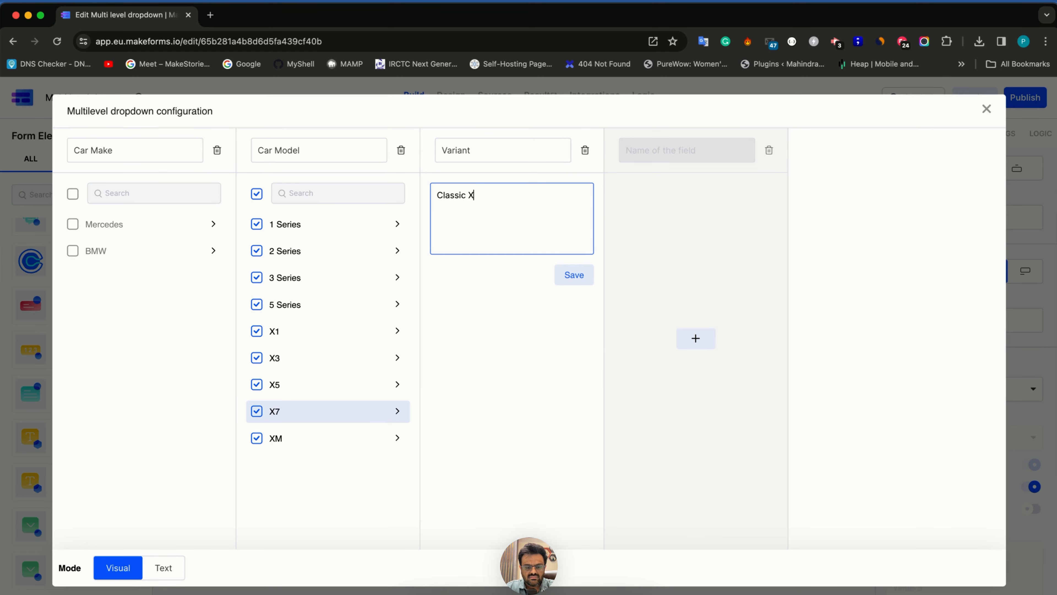
{"action": "type", "text": "7"}
{"action": "key", "text": "Return"}
{"action": "type", "text": "Luxury X7"}
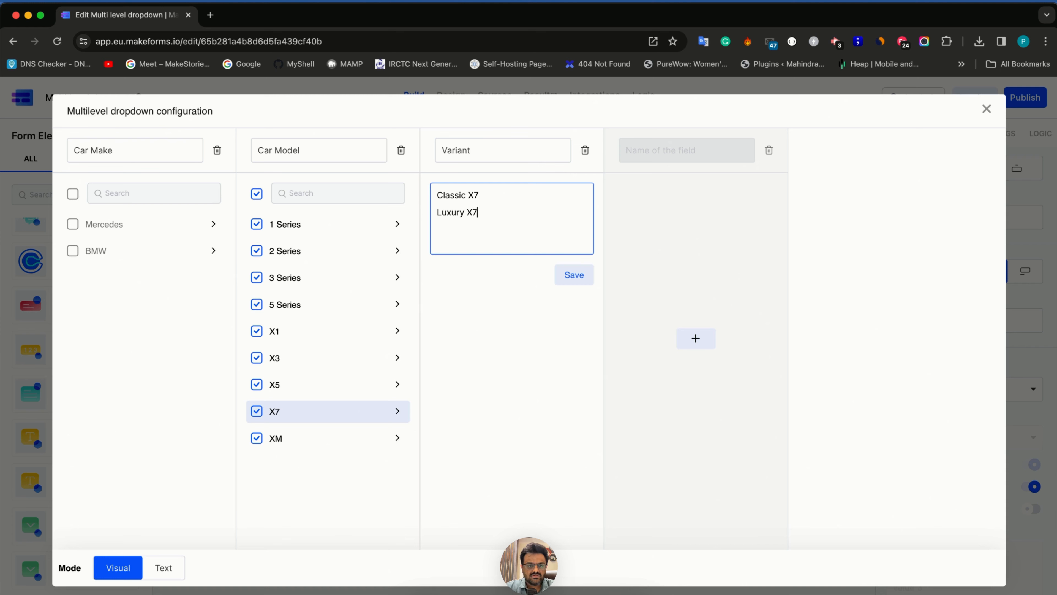
{"action": "left_click", "coordinate": [563, 275]}
Add and save 1 and 2 as the Variant values for the BMW XM.
{"action": "left_click", "coordinate": [309, 435]}
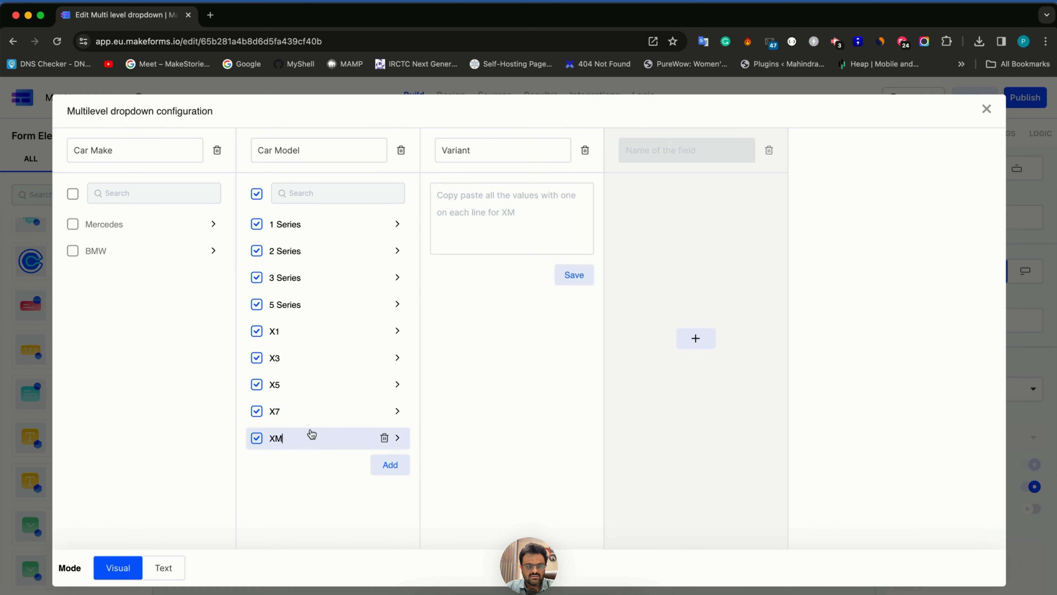
{"action": "left_click", "coordinate": [466, 207]}
{"action": "type", "text": "1"}
{"action": "key", "text": "Return"}
{"action": "type", "text": "2"}
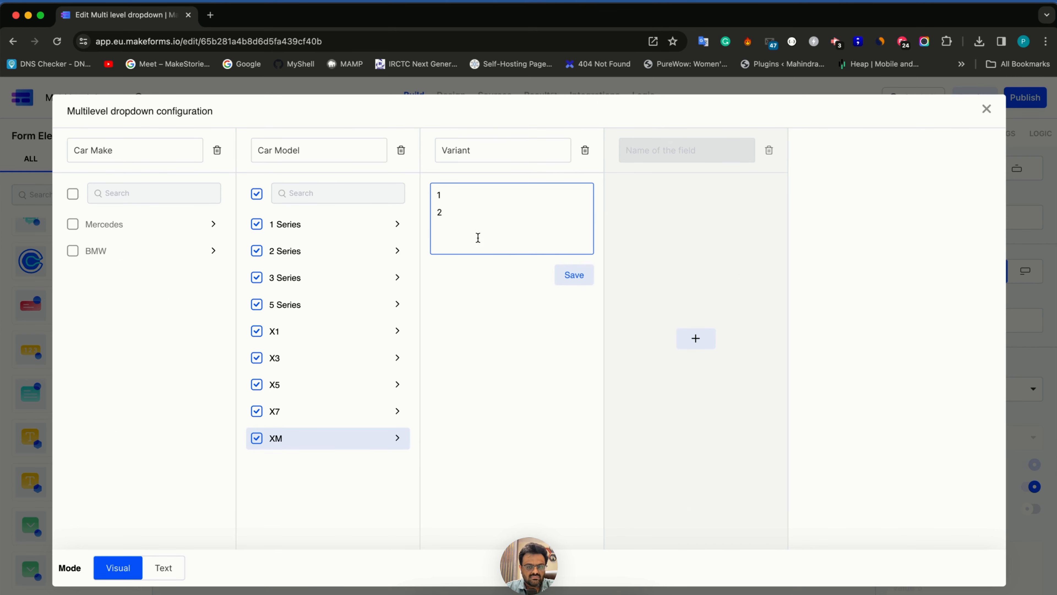
{"action": "left_click", "coordinate": [570, 277]}
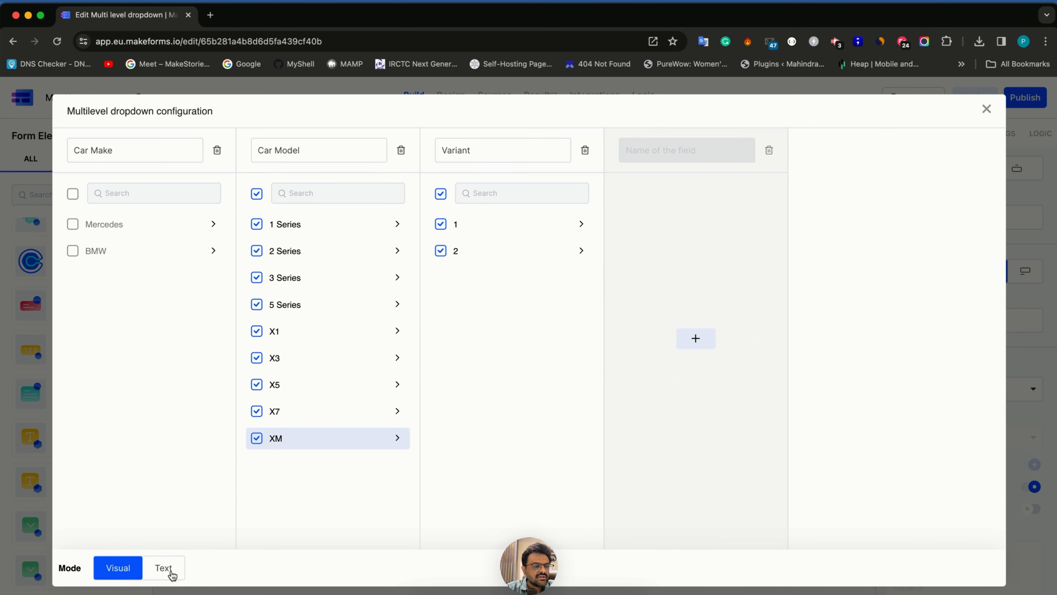
Examine the dropdown hierarchy as JSON in Text mode and return to Visual mode.
{"action": "mouse_move", "coordinate": [168, 541]}
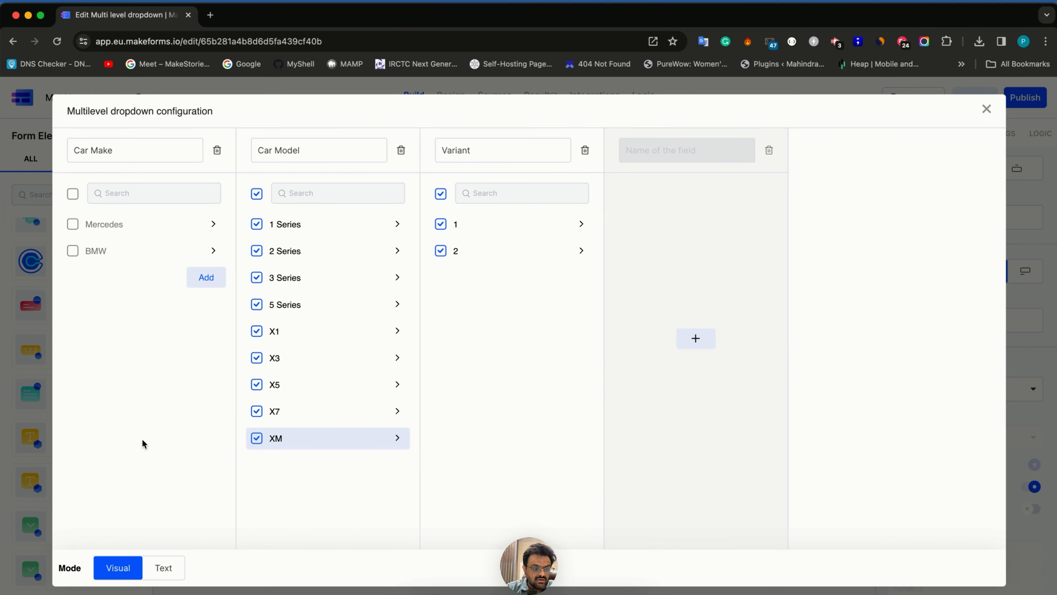
{"action": "left_click", "coordinate": [164, 567]}
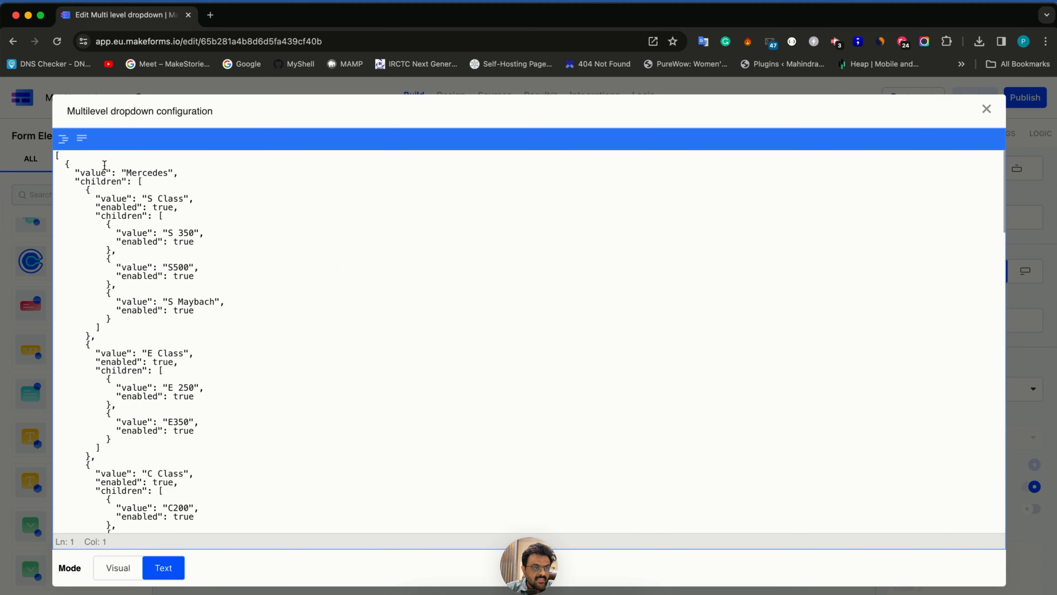
{"action": "left_click_drag", "start_coordinate": [59, 156], "coordinate": [227, 373]}
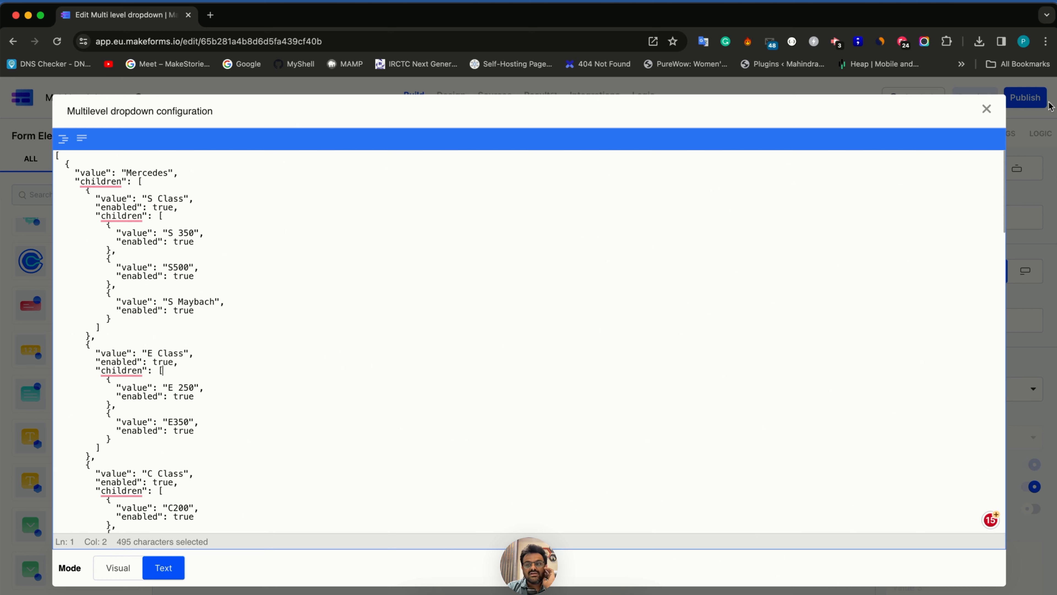
{"action": "left_click", "coordinate": [117, 567]}
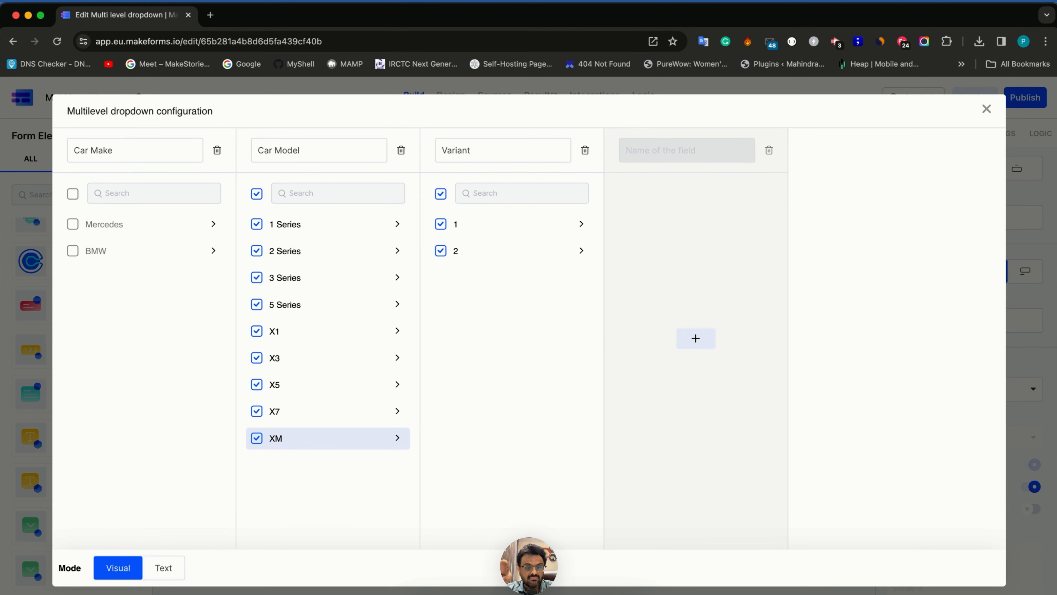
{"action": "left_click", "coordinate": [160, 568]}
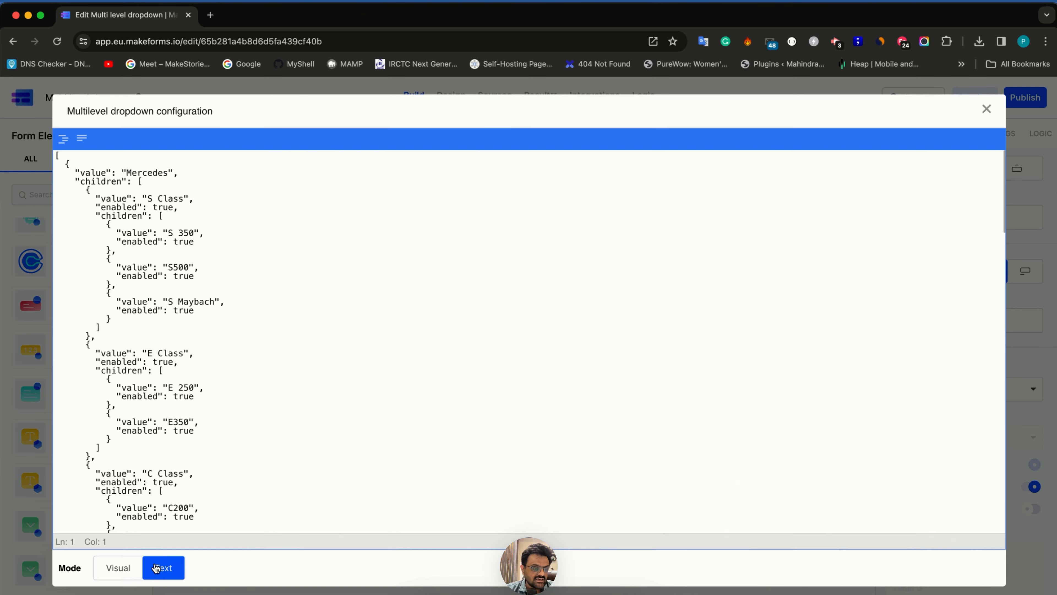
{"action": "left_click", "coordinate": [119, 569]}
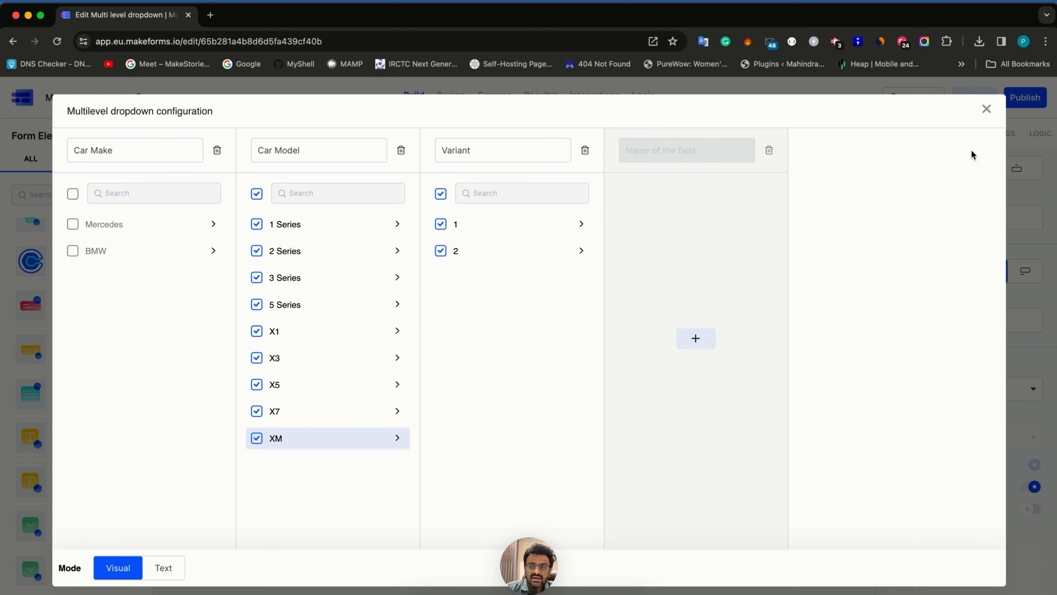
Close the multilevel dropdown configuration, publish the form and open its live link.
{"action": "left_click", "coordinate": [987, 109]}
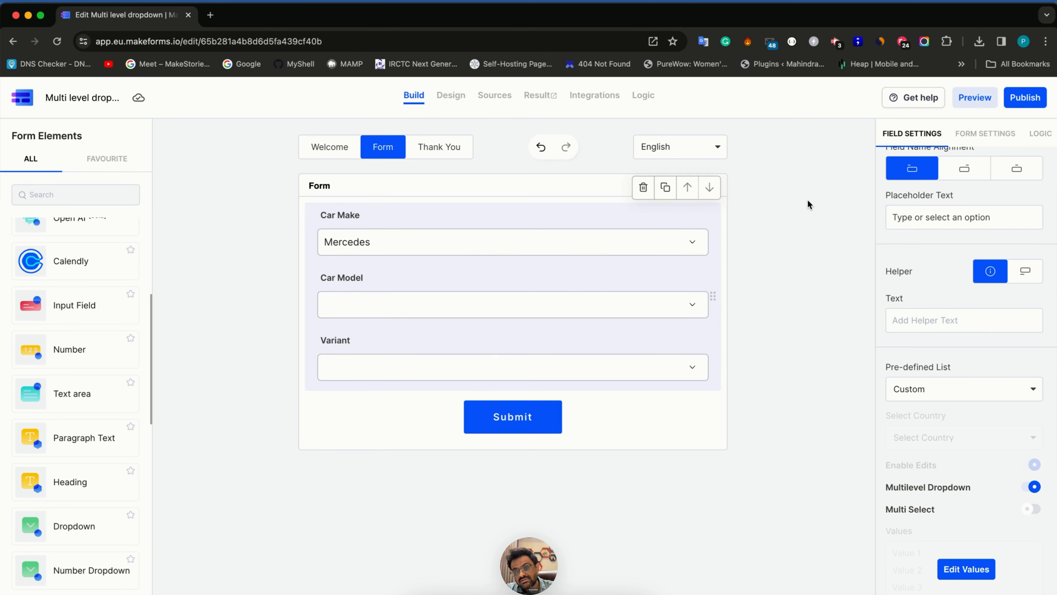
{"action": "left_click", "coordinate": [1026, 97]}
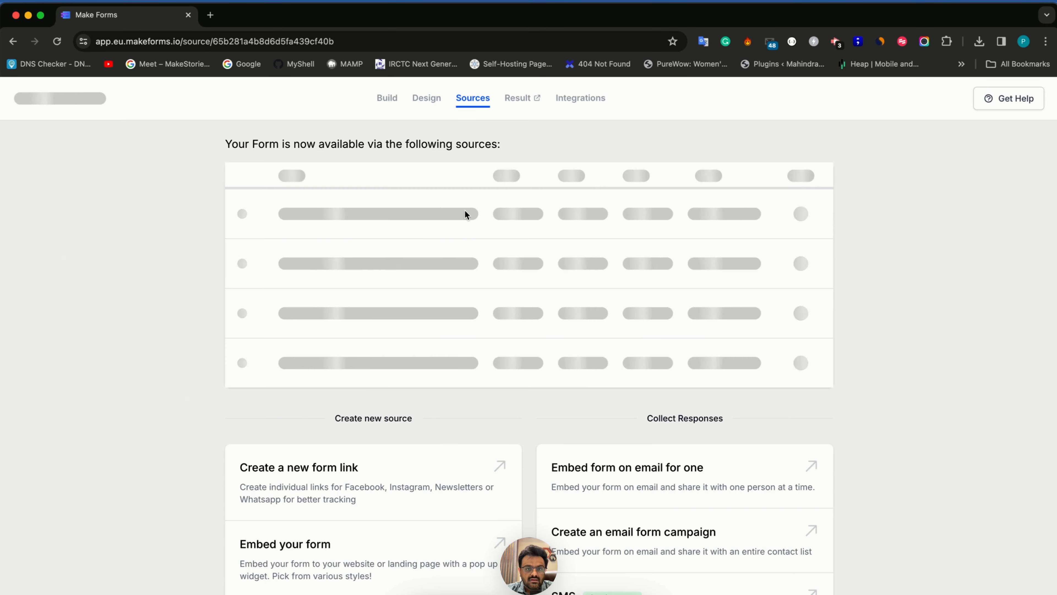
{"action": "left_click", "coordinate": [419, 220]}
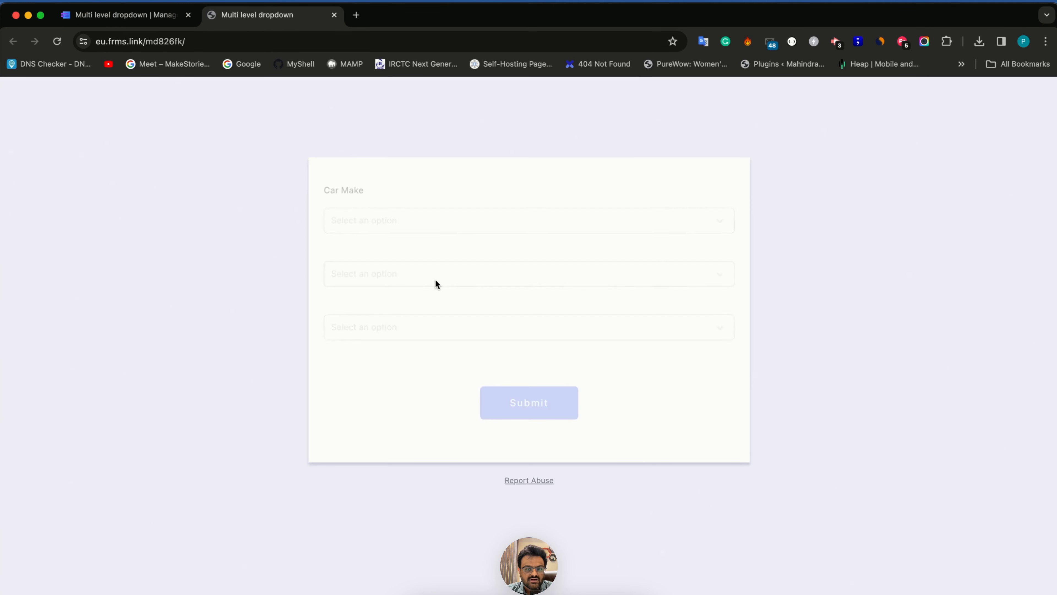
Test the live form by choosing BMW as Car Make, X3 as the model and X3 250 as the variant.
{"action": "left_click", "coordinate": [409, 228]}
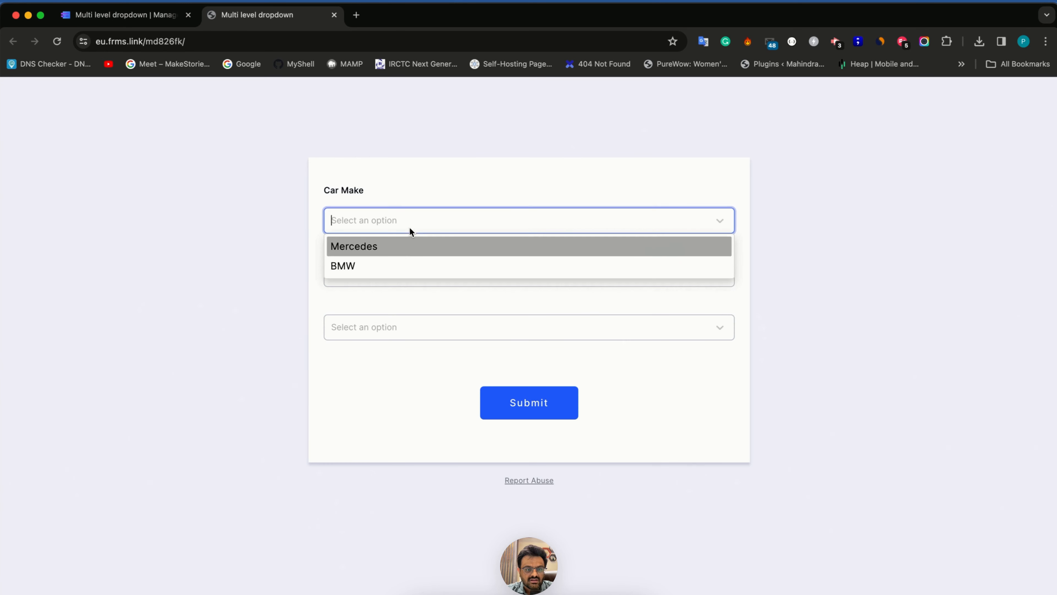
{"action": "left_click", "coordinate": [400, 266]}
{"action": "scroll", "coordinate": [378, 387], "scroll_direction": "down", "scroll_amount": 2}
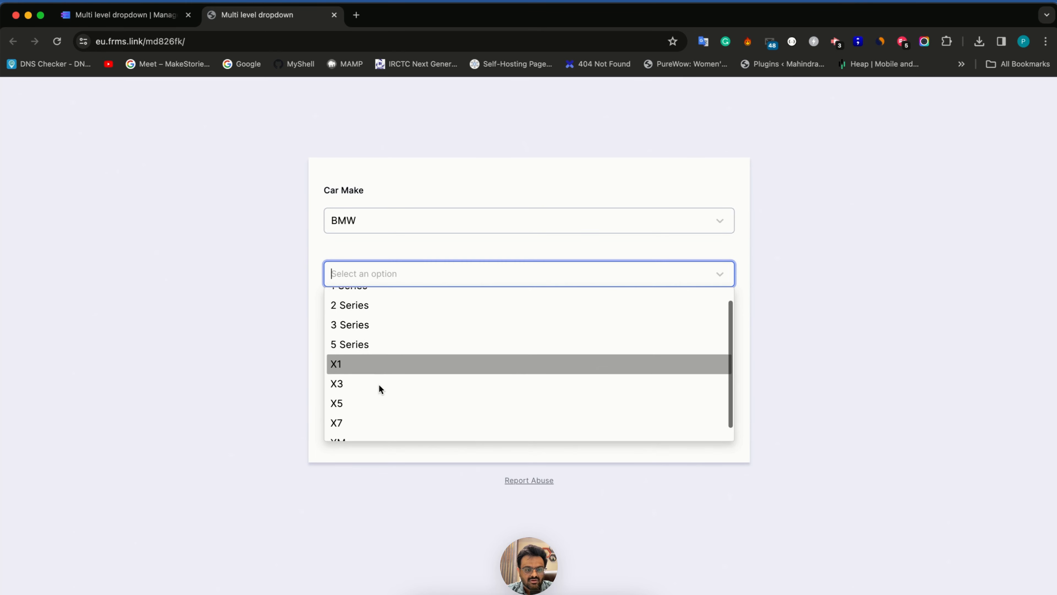
{"action": "left_click", "coordinate": [379, 387]}
{"action": "left_click", "coordinate": [383, 329]}
{"action": "left_click", "coordinate": [375, 372]}
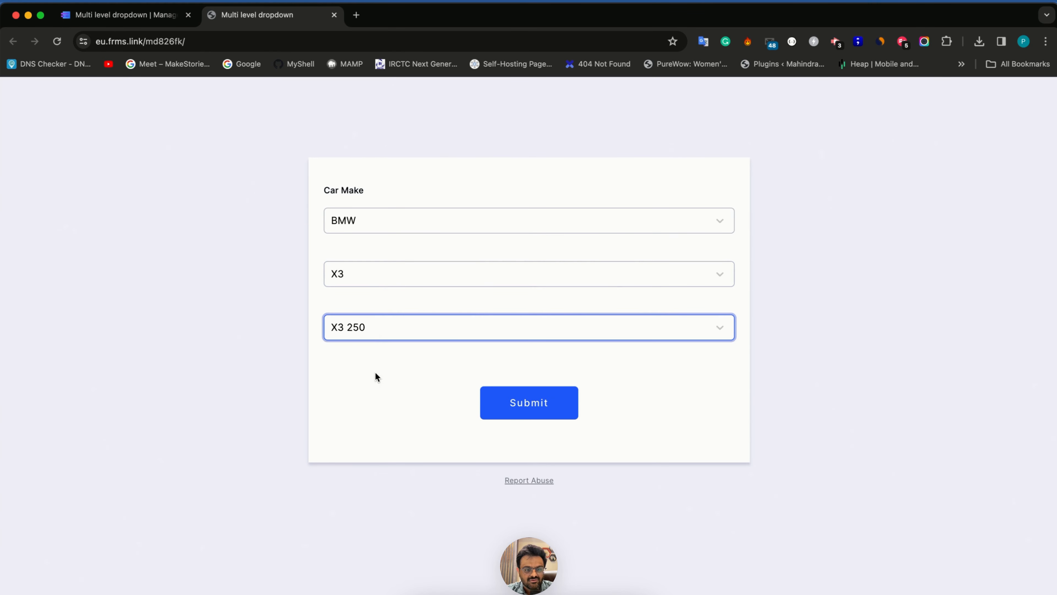
Switch the car model to XM in the live form and choose its second variant.
{"action": "left_click", "coordinate": [374, 277]}
{"action": "left_click", "coordinate": [362, 433]}
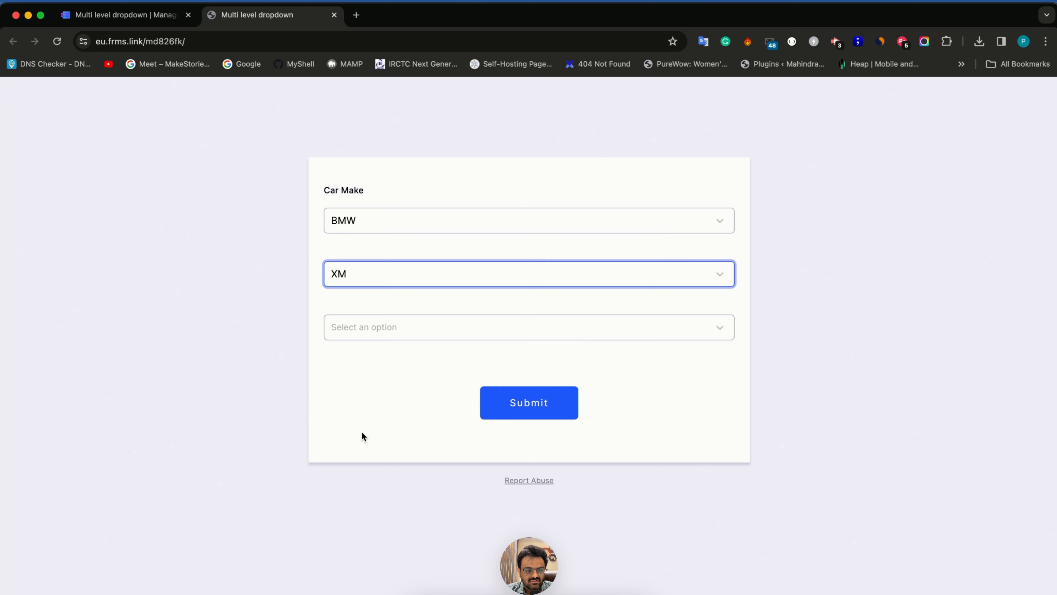
{"action": "left_click", "coordinate": [364, 327]}
{"action": "left_click", "coordinate": [360, 370]}
Change the car model to 1 Series in the live form and choose 1.2 as the variant.
{"action": "left_click", "coordinate": [360, 272]}
{"action": "scroll", "coordinate": [362, 323], "scroll_direction": "up", "scroll_amount": 1}
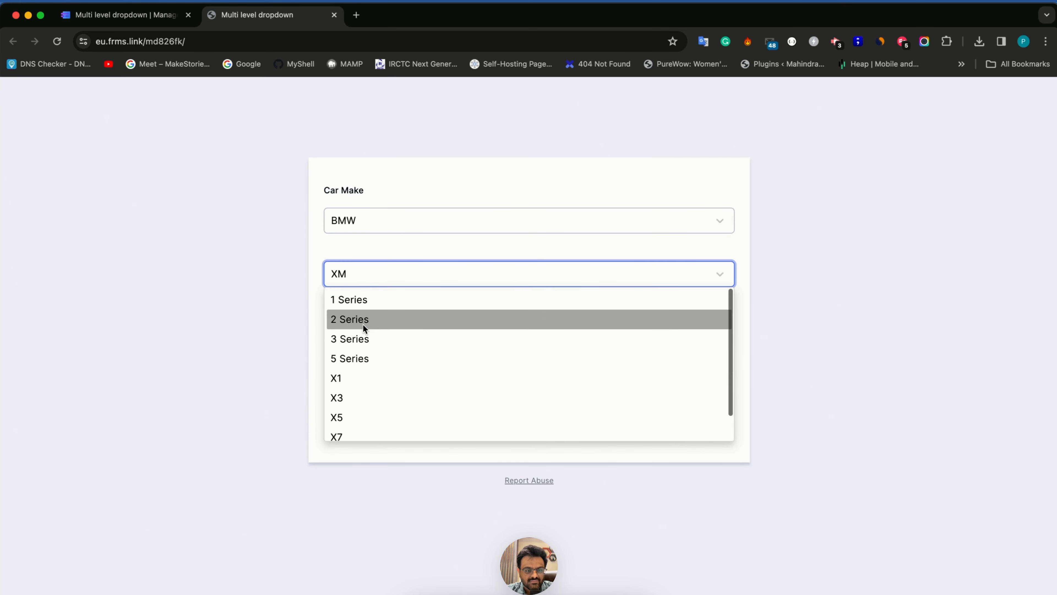
{"action": "left_click", "coordinate": [358, 298]}
{"action": "left_click", "coordinate": [359, 328]}
{"action": "left_click", "coordinate": [353, 369]}
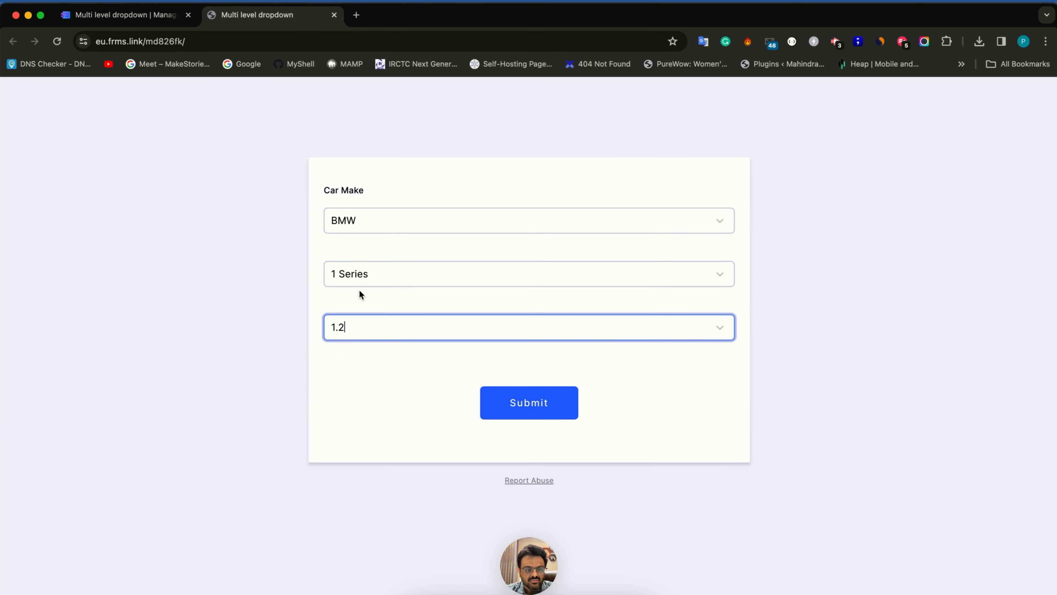
Change the Car Make to Mercedes and choose E Class with the E350 variant.
{"action": "left_click", "coordinate": [365, 217]}
{"action": "left_click", "coordinate": [363, 246]}
{"action": "left_click", "coordinate": [363, 273]}
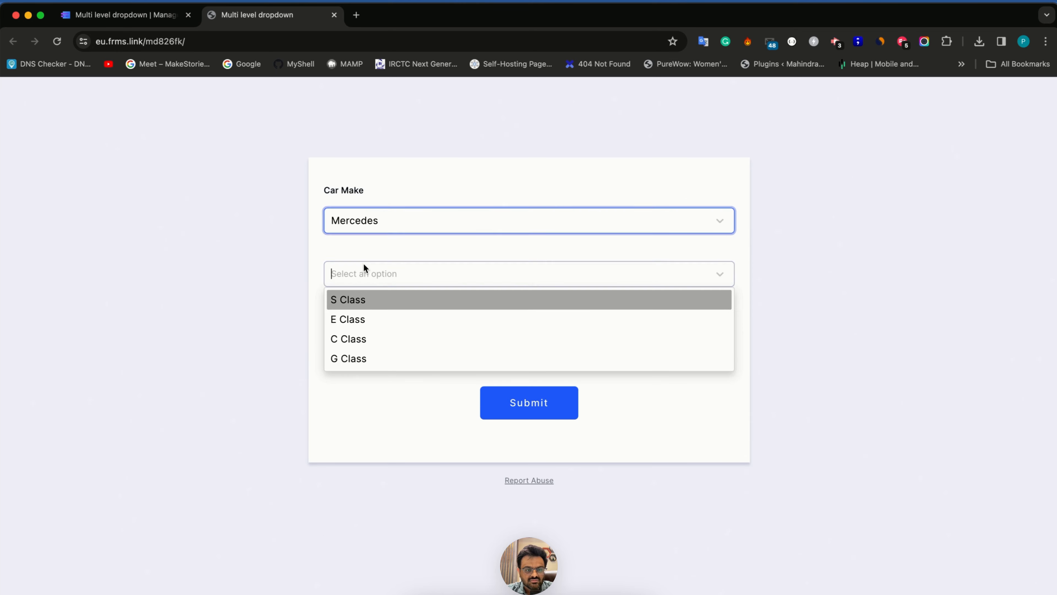
{"action": "left_click", "coordinate": [363, 318]}
{"action": "left_click", "coordinate": [362, 326]}
{"action": "left_click", "coordinate": [361, 373]}
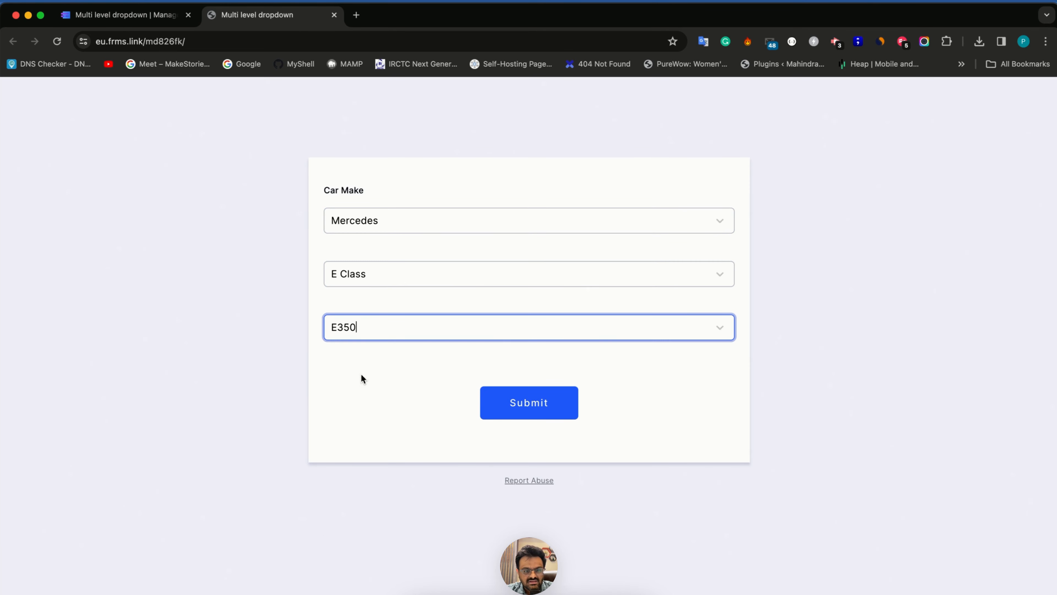
Switch the Mercedes model to G Class and choose its second variant.
{"action": "left_click", "coordinate": [362, 279]}
{"action": "left_click", "coordinate": [351, 358]}
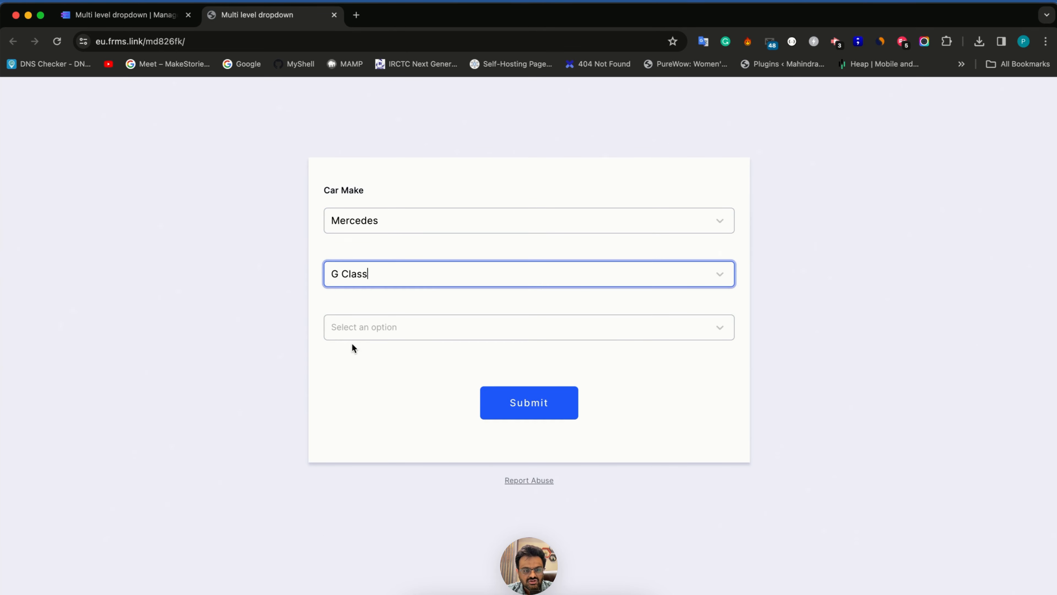
{"action": "left_click", "coordinate": [352, 329]}
{"action": "left_click", "coordinate": [348, 367]}
Set the Mercedes model to S Class and the variant to S Maybach.
{"action": "left_click", "coordinate": [357, 281]}
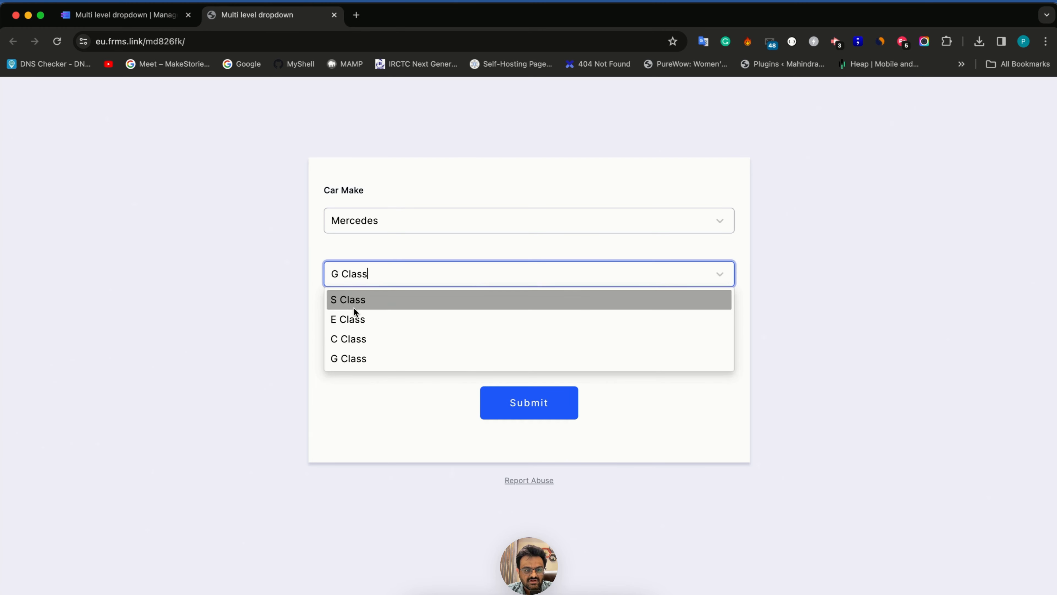
{"action": "left_click", "coordinate": [353, 307]}
{"action": "left_click", "coordinate": [353, 327]}
{"action": "left_click", "coordinate": [352, 393]}
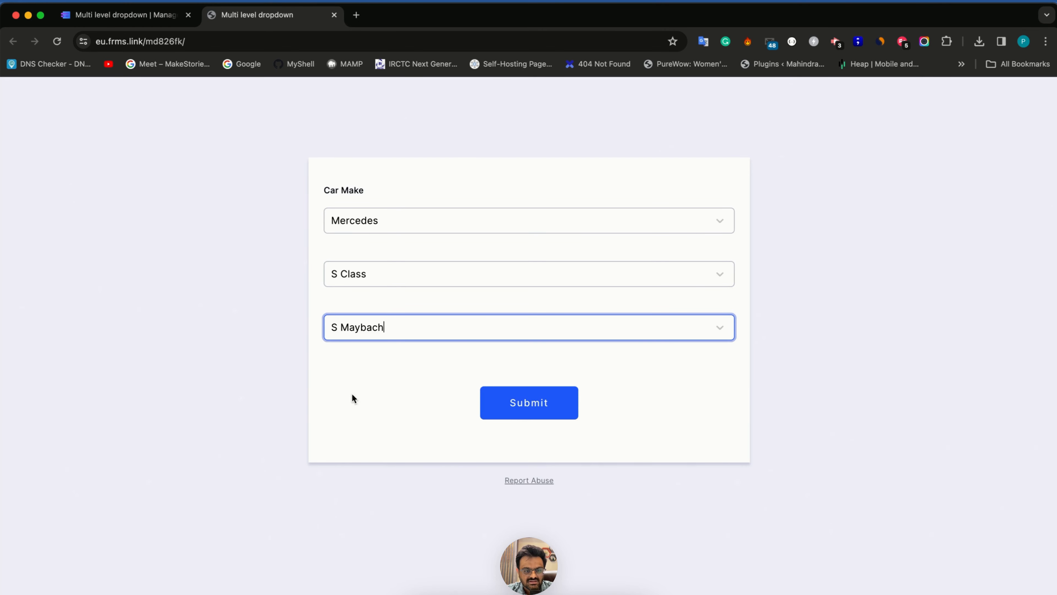